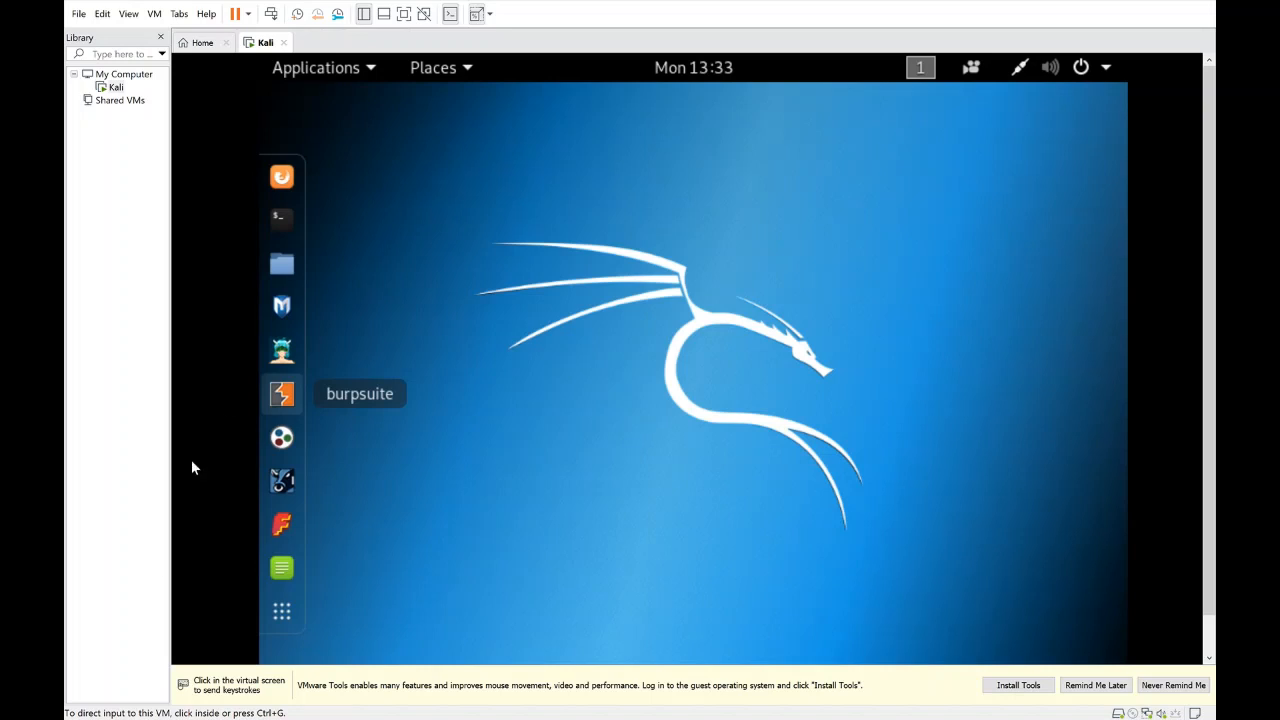
# Step: Open a terminal in the Kali virtual machine and check the current account with whoami
pyautogui.click(294, 225)
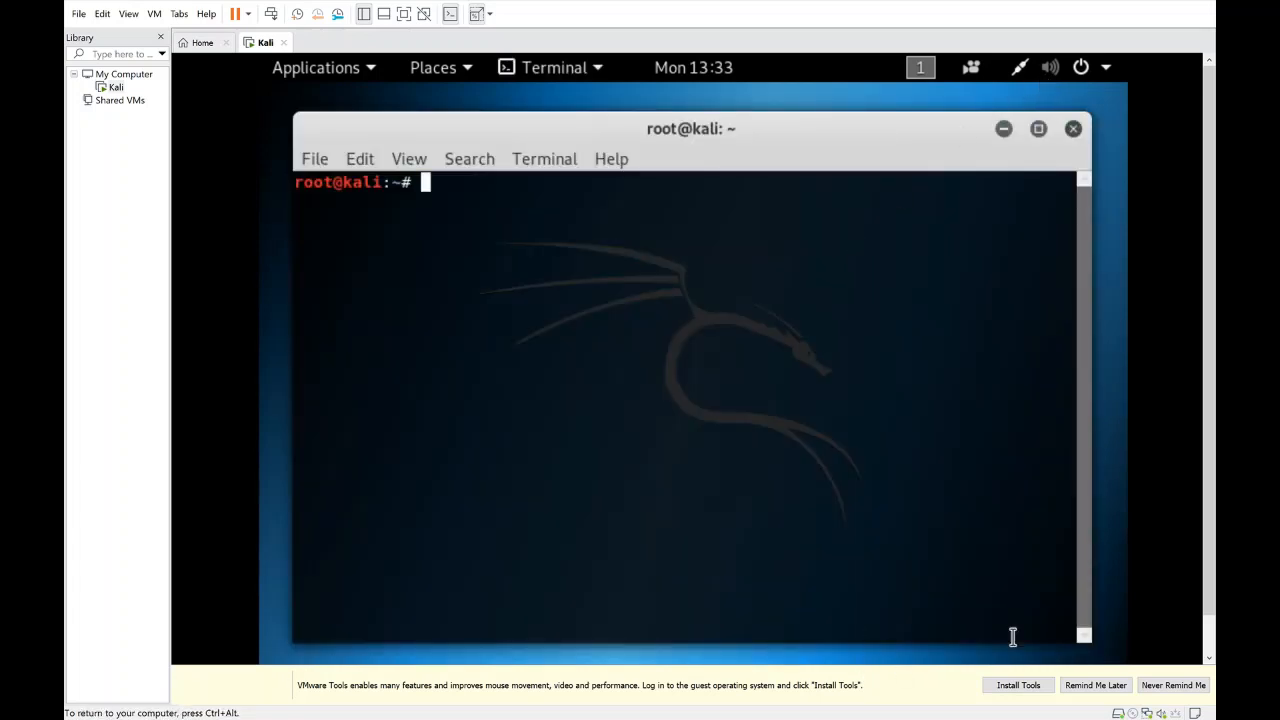
pyautogui.hotkey('ctrl', 'alt')
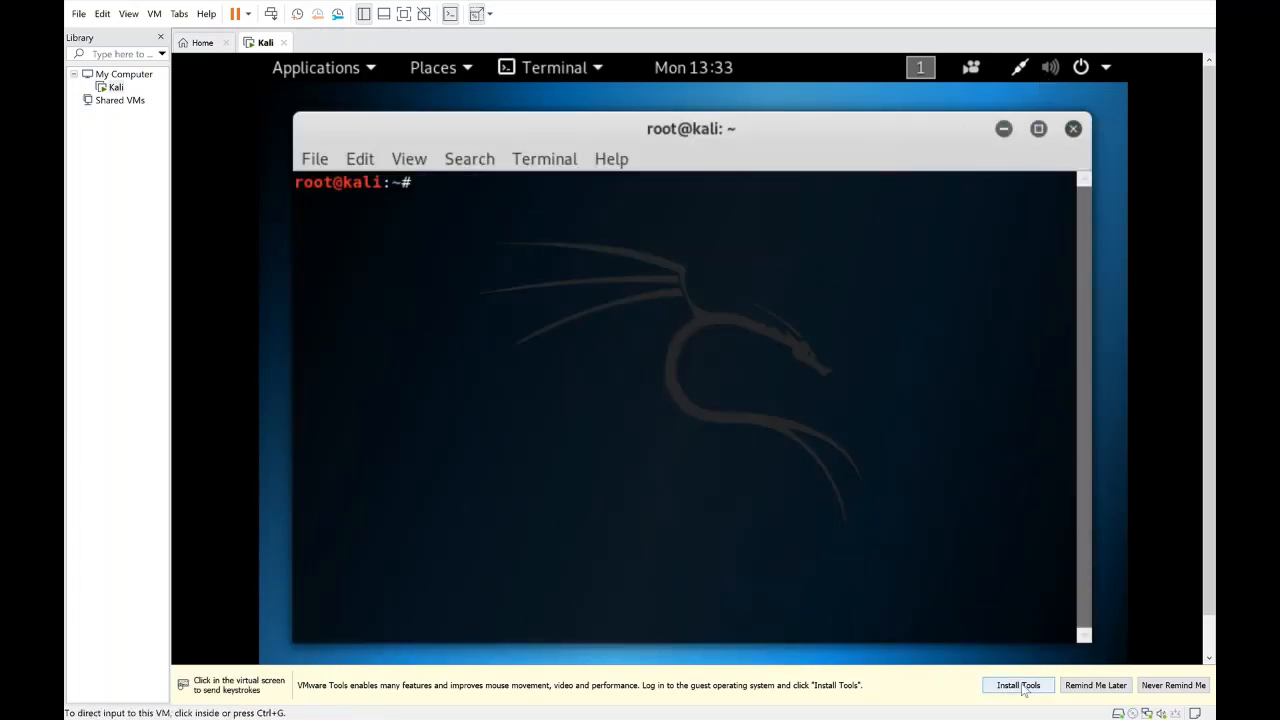
pyautogui.click(901, 558)
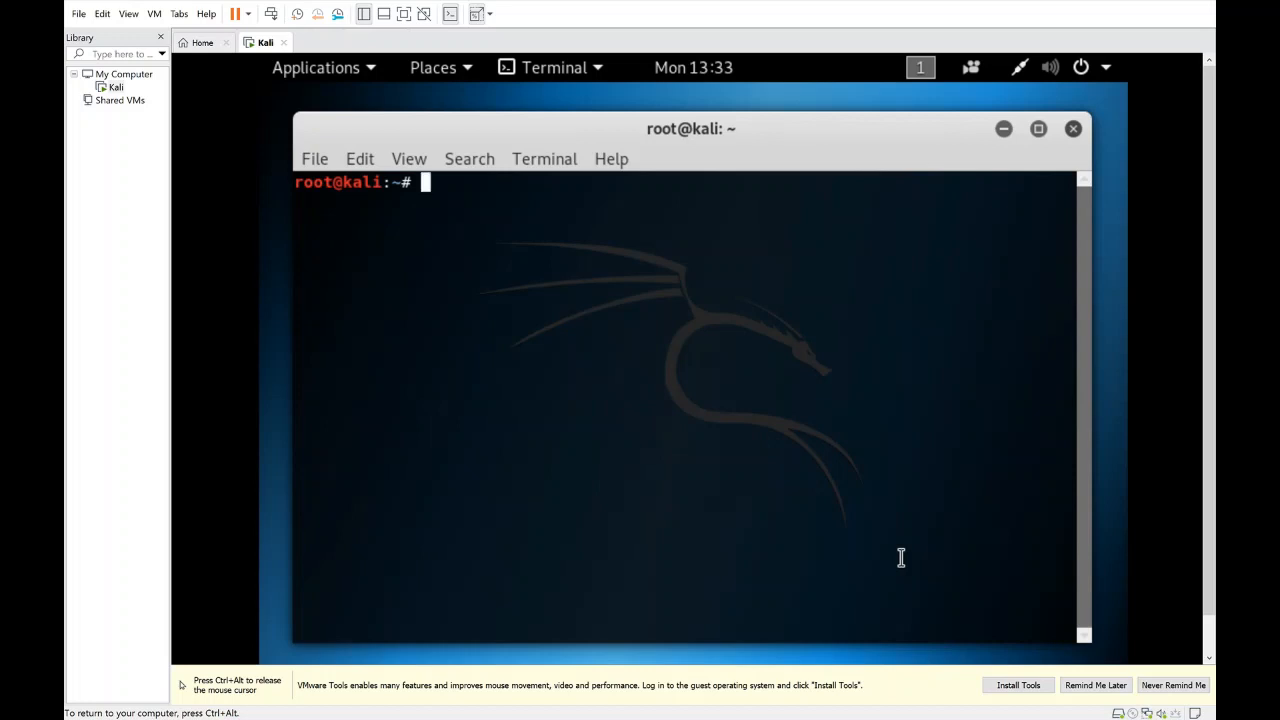
pyautogui.write('who')
pyautogui.press('BackSpace')
pyautogui.write('ami')
pyautogui.press('Return')
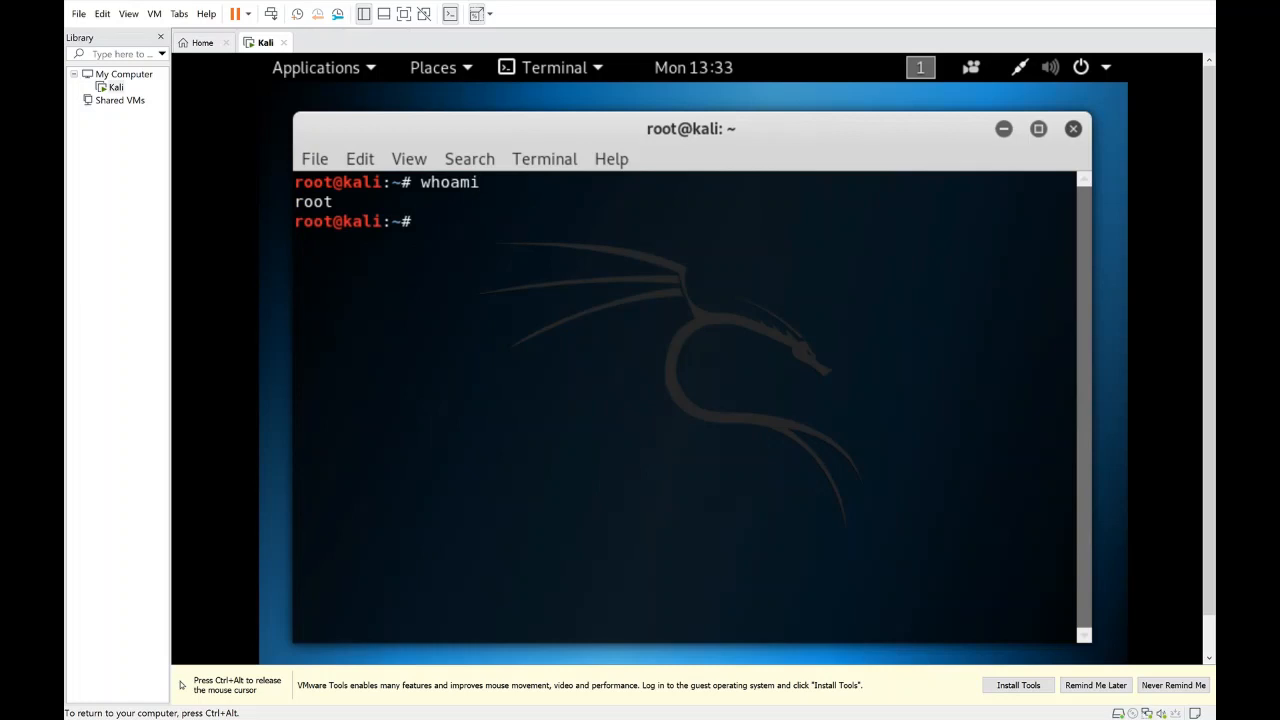
# Step: Update the package lists and upgrade all packages without prompts by running "apt-get update && apt-get upgrade -y"
pyautogui.write('apt-get upda')
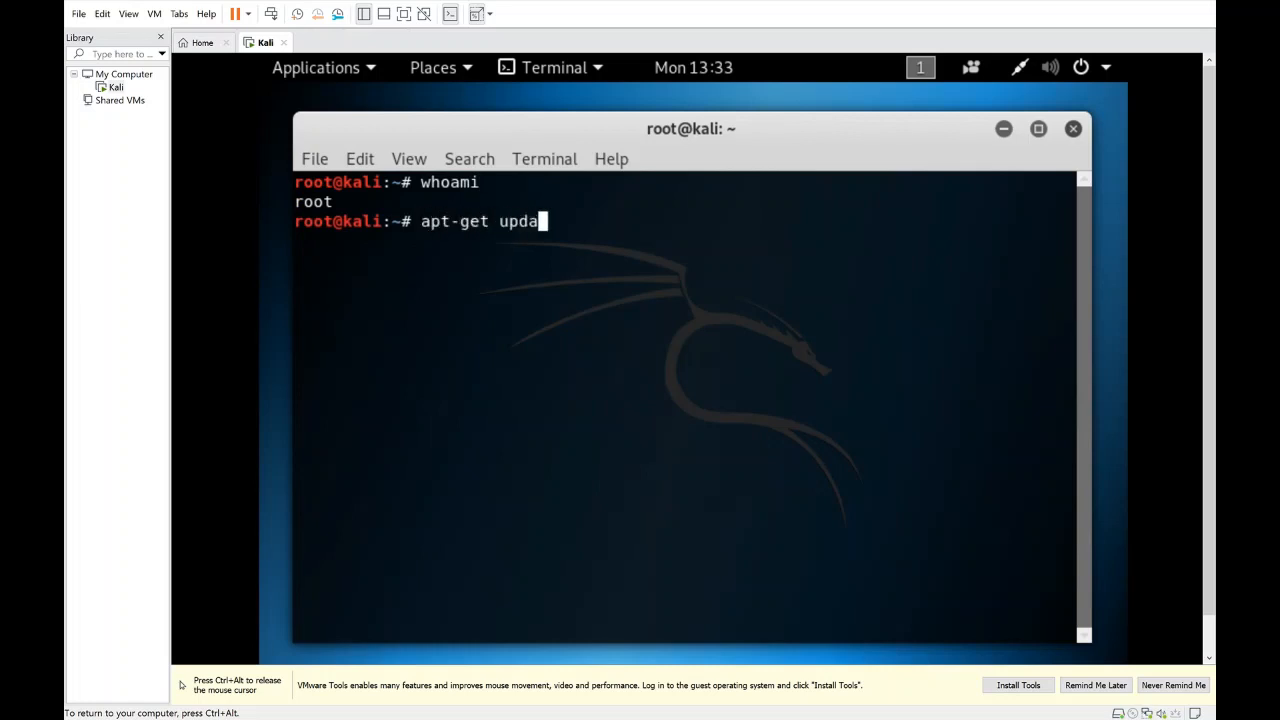
pyautogui.write('te &&')
pyautogui.write(' apt-get ')
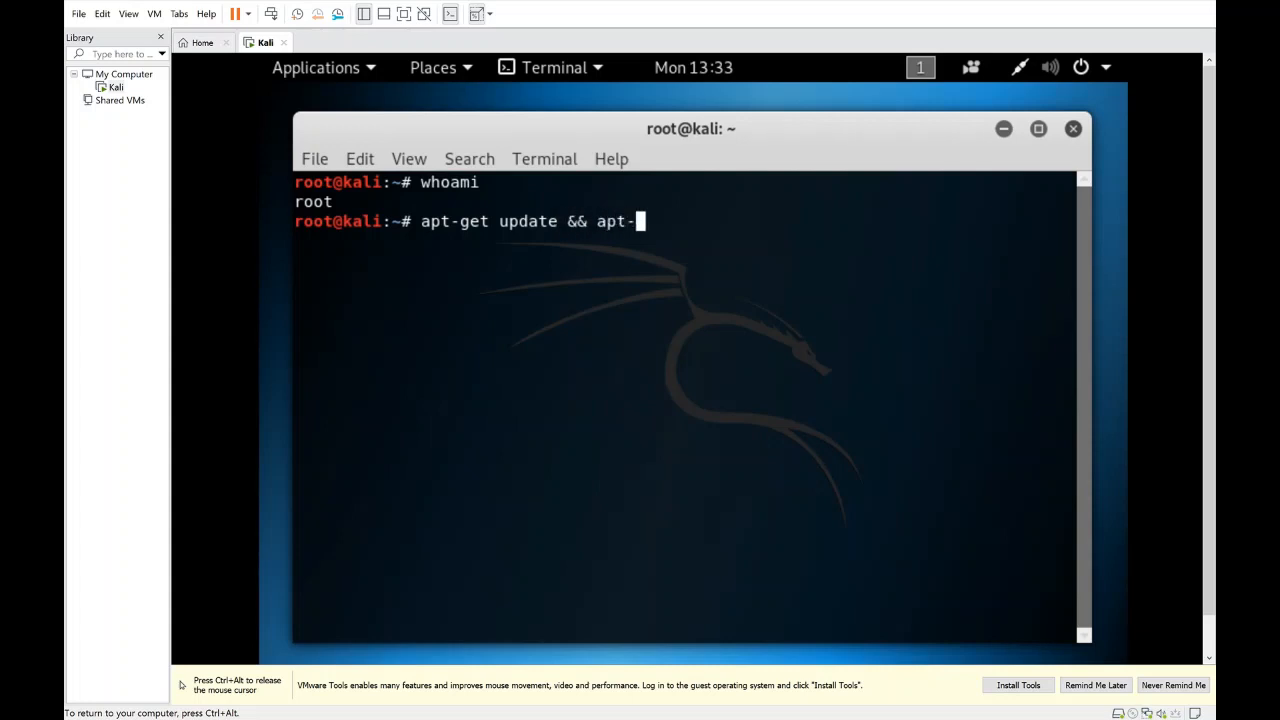
pyautogui.write('upgrad')
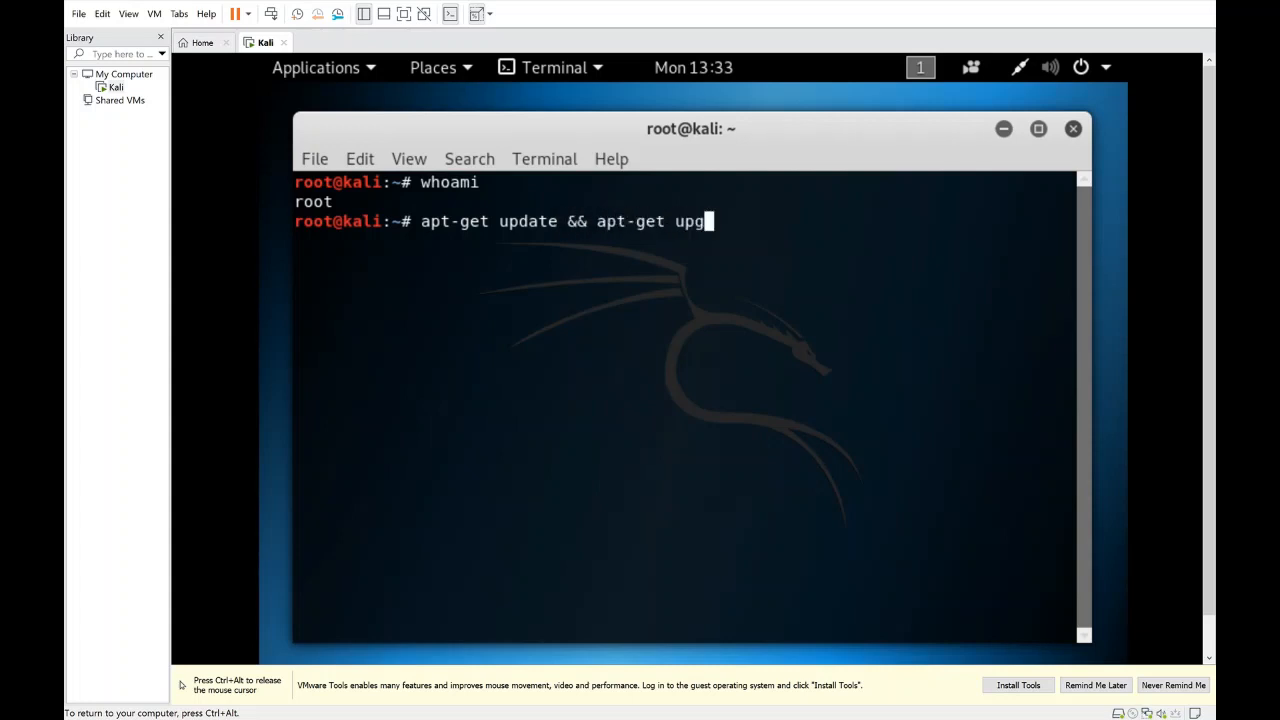
pyautogui.write('e -y')
pyautogui.press('Return')
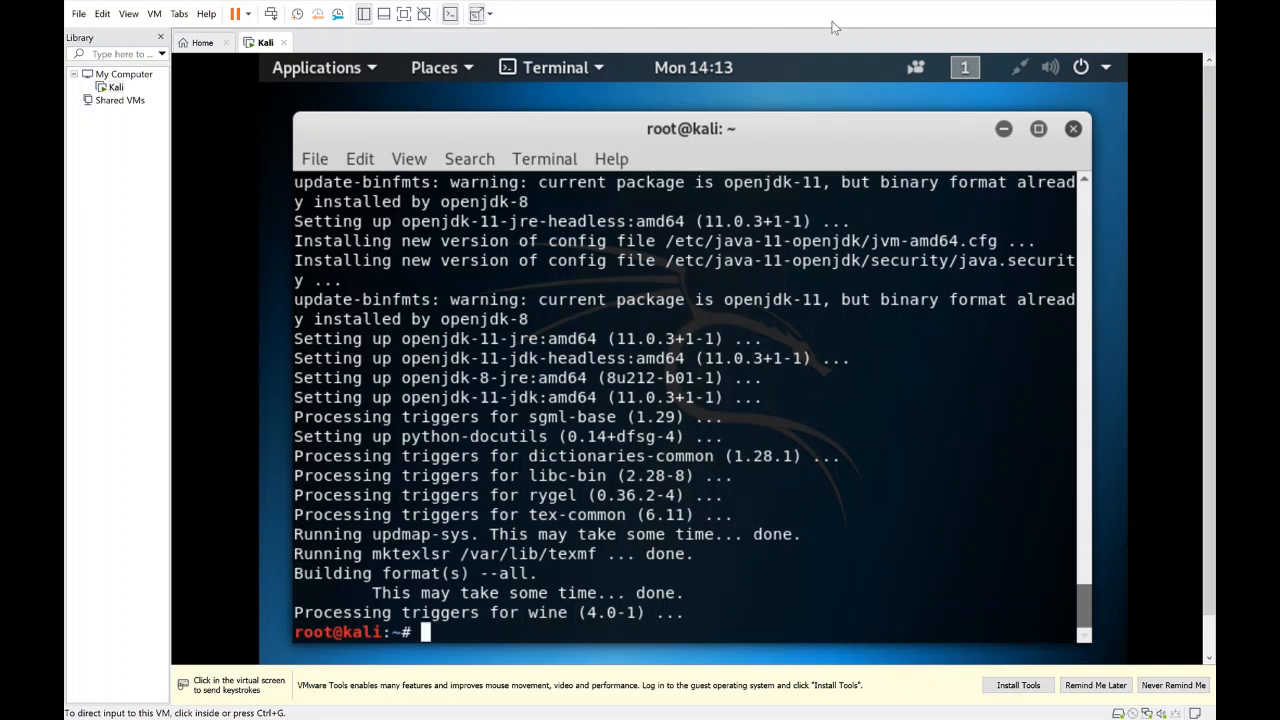
# Step: Start the VMware Tools installation so its virtual CD is mounted in the Kali guest, and dismiss the instruction bar
pyautogui.click(700, 392)
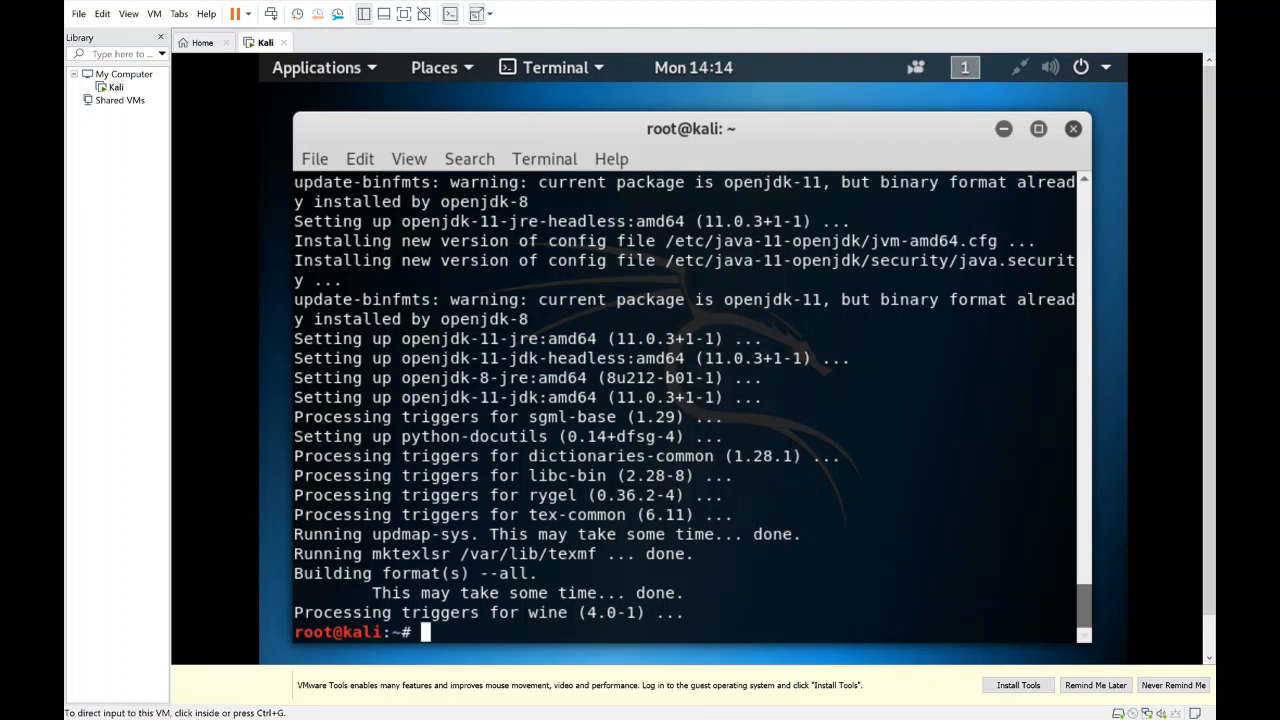
pyautogui.hotkey('ctrl', 'alt')
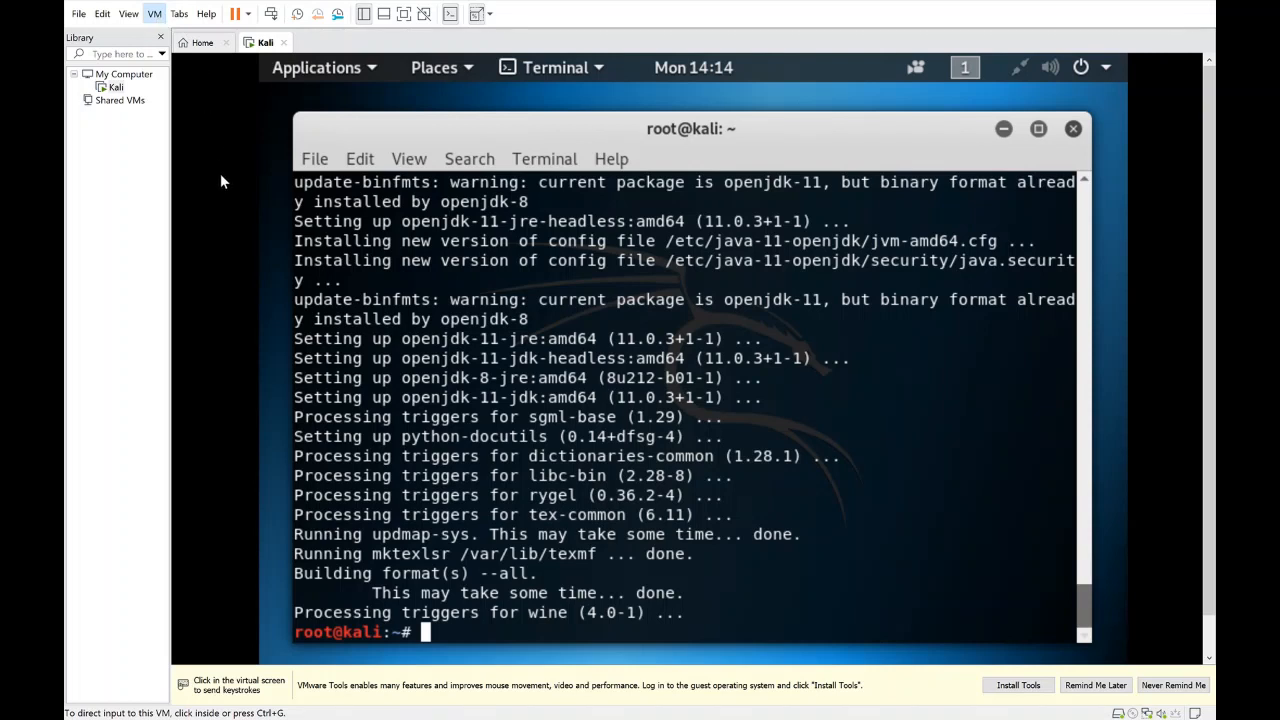
pyautogui.click(900, 571)
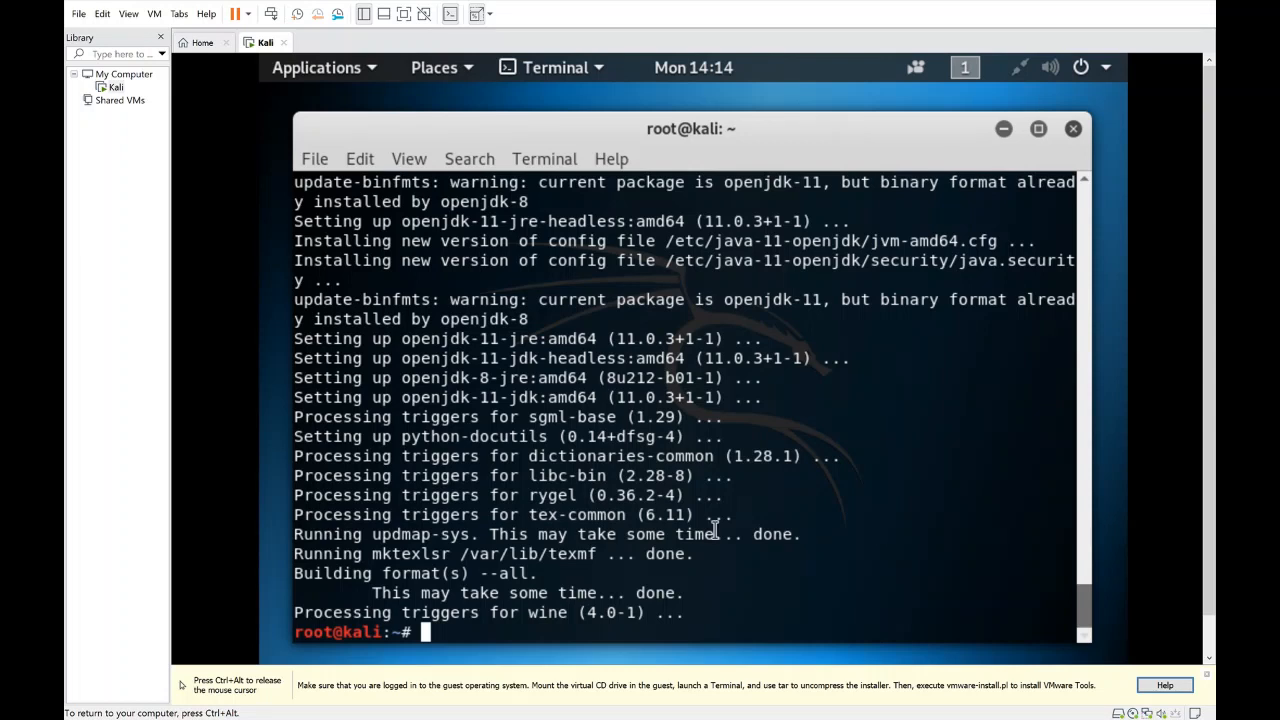
pyautogui.hotkey('ctrl', 'alt')
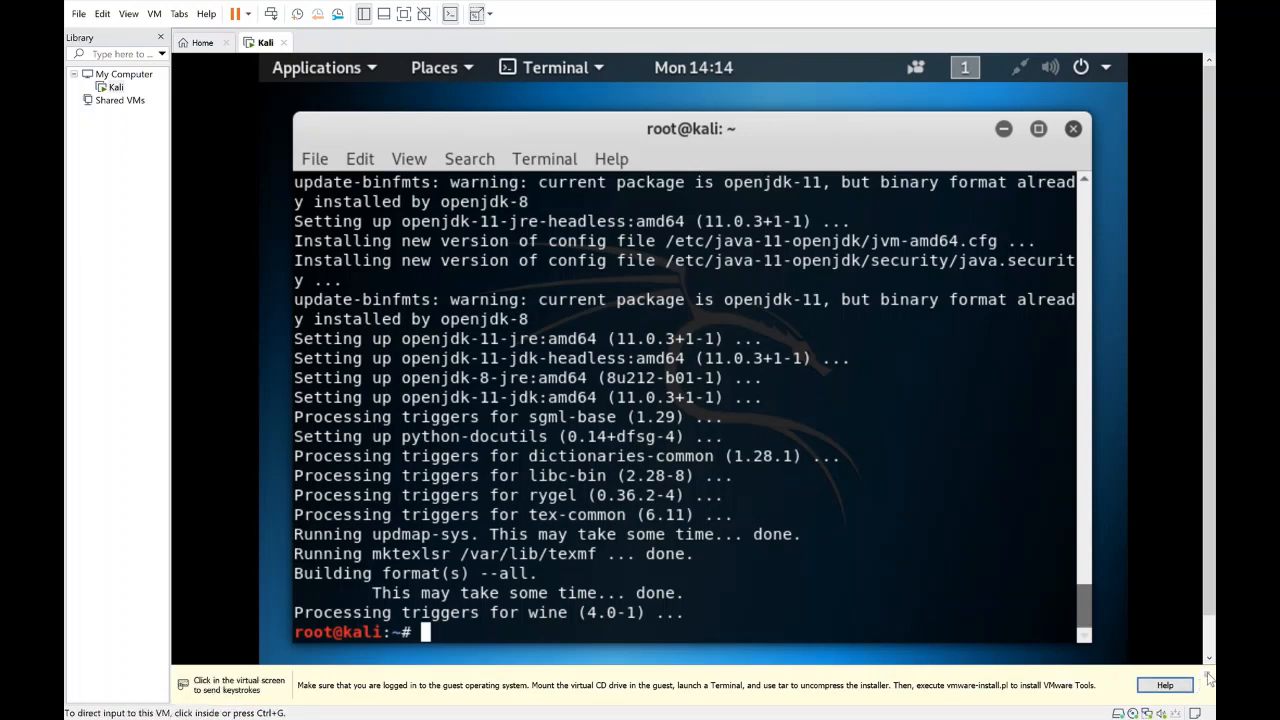
pyautogui.click(879, 171)
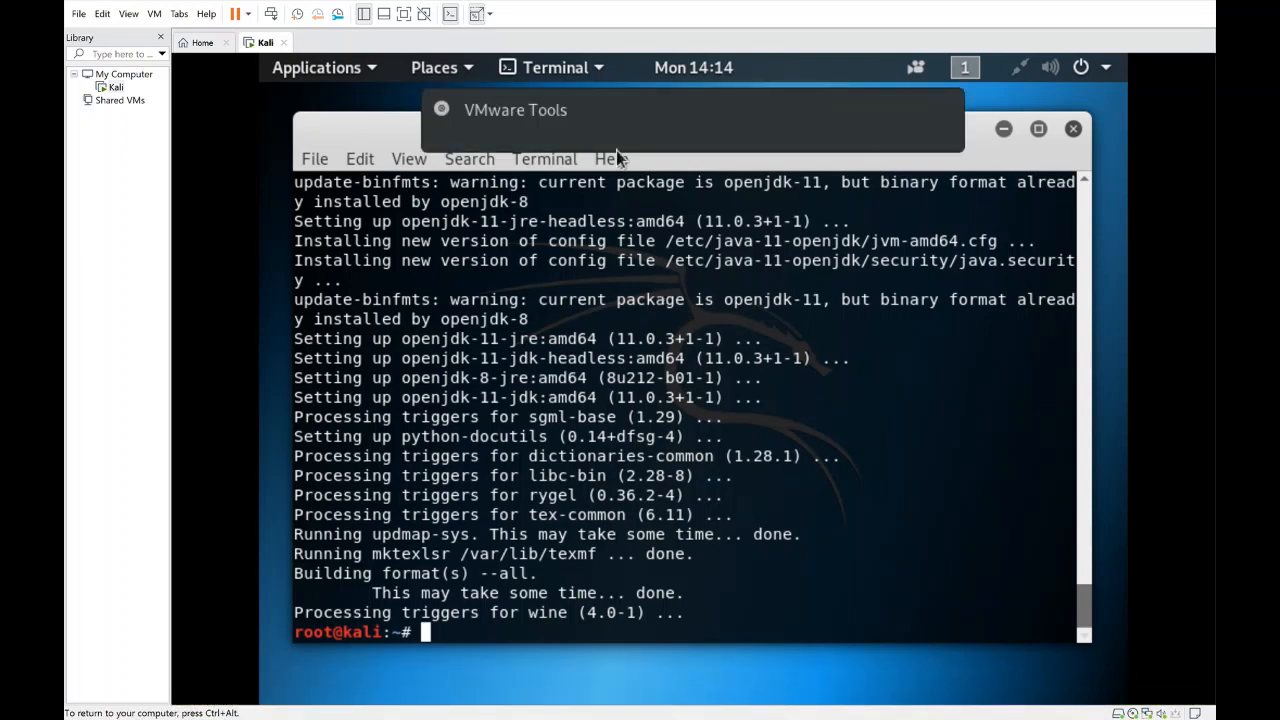
pyautogui.moveTo(560, 120)
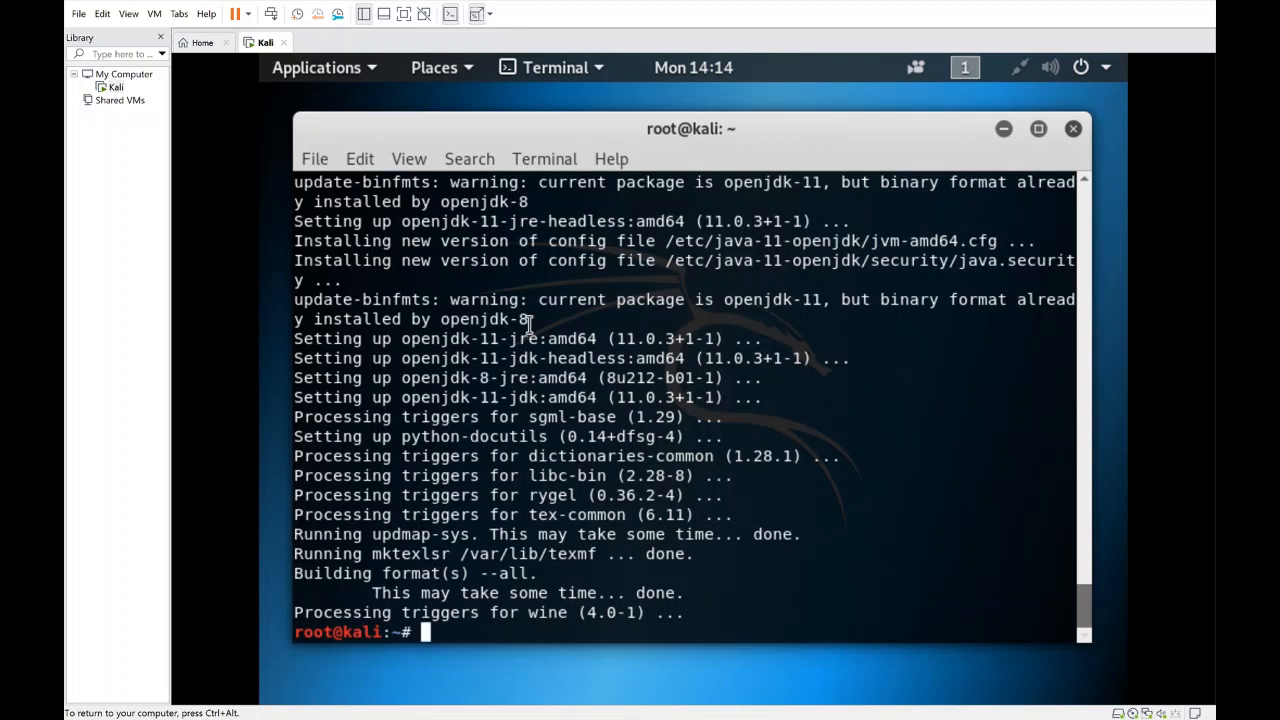
# Step: Minimize the terminal and open the VMware Tools disc in the file manager
pyautogui.click(1003, 128)
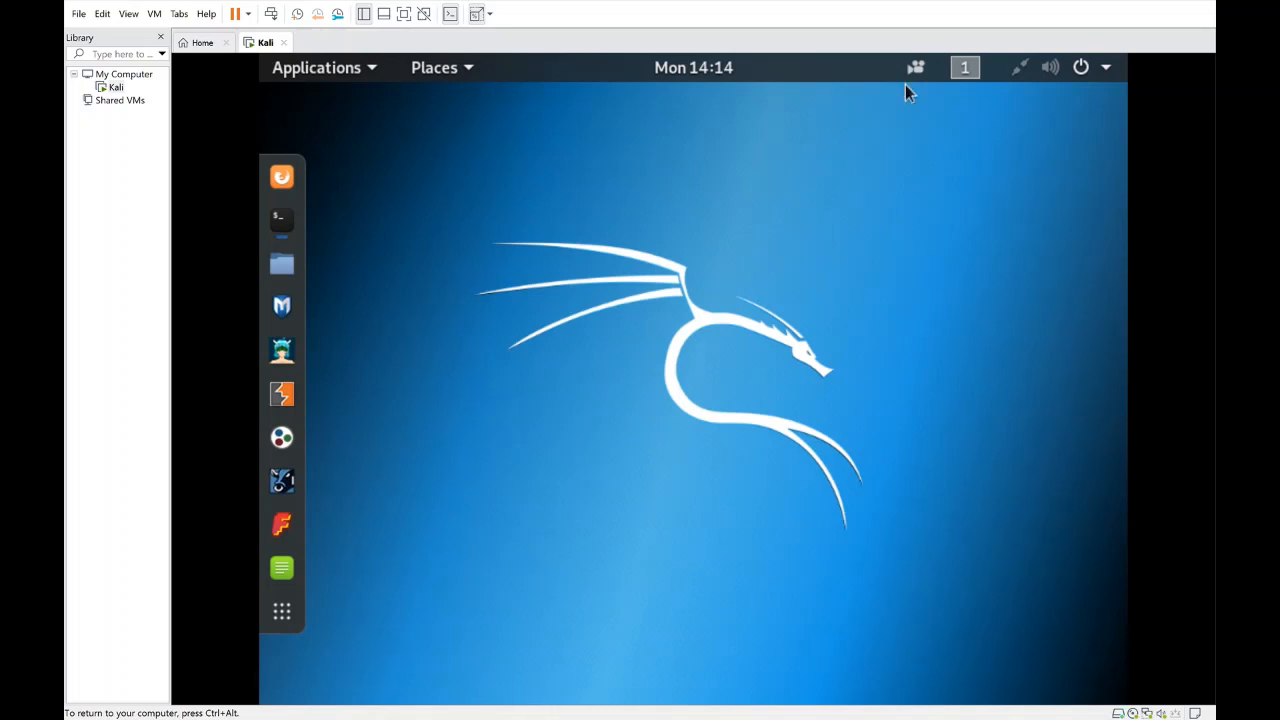
pyautogui.click(282, 265)
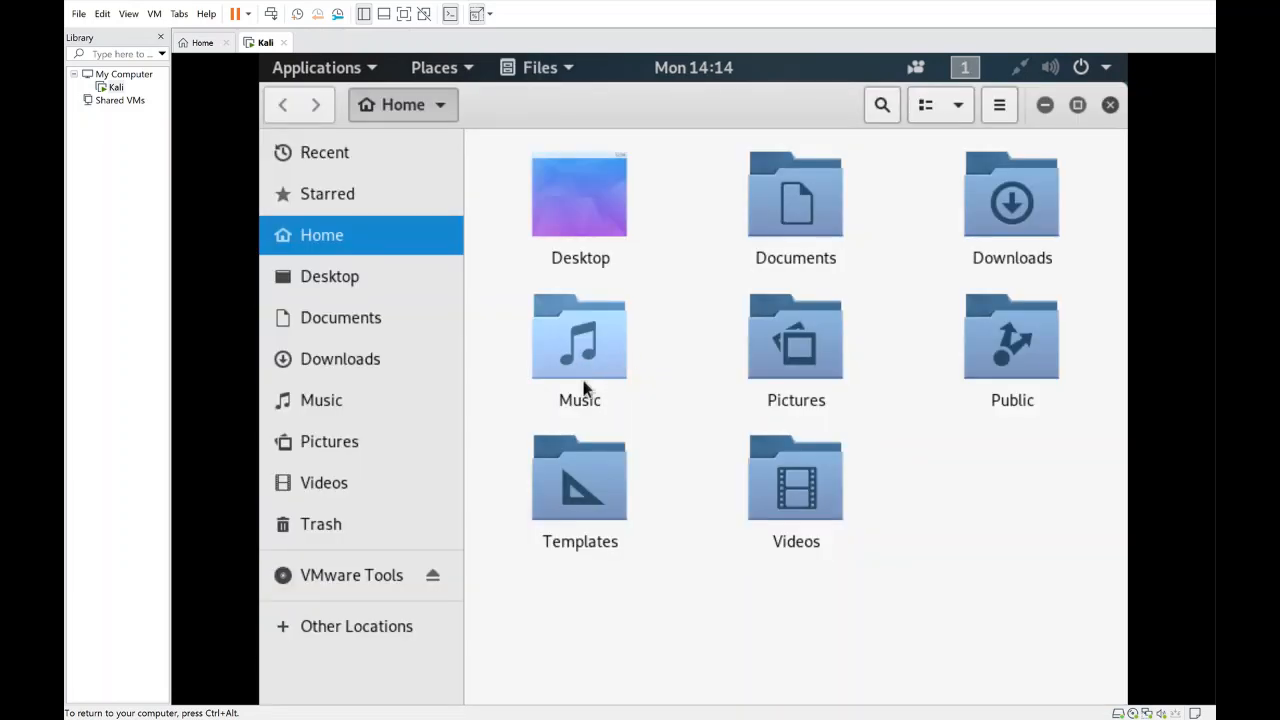
pyautogui.click(366, 588)
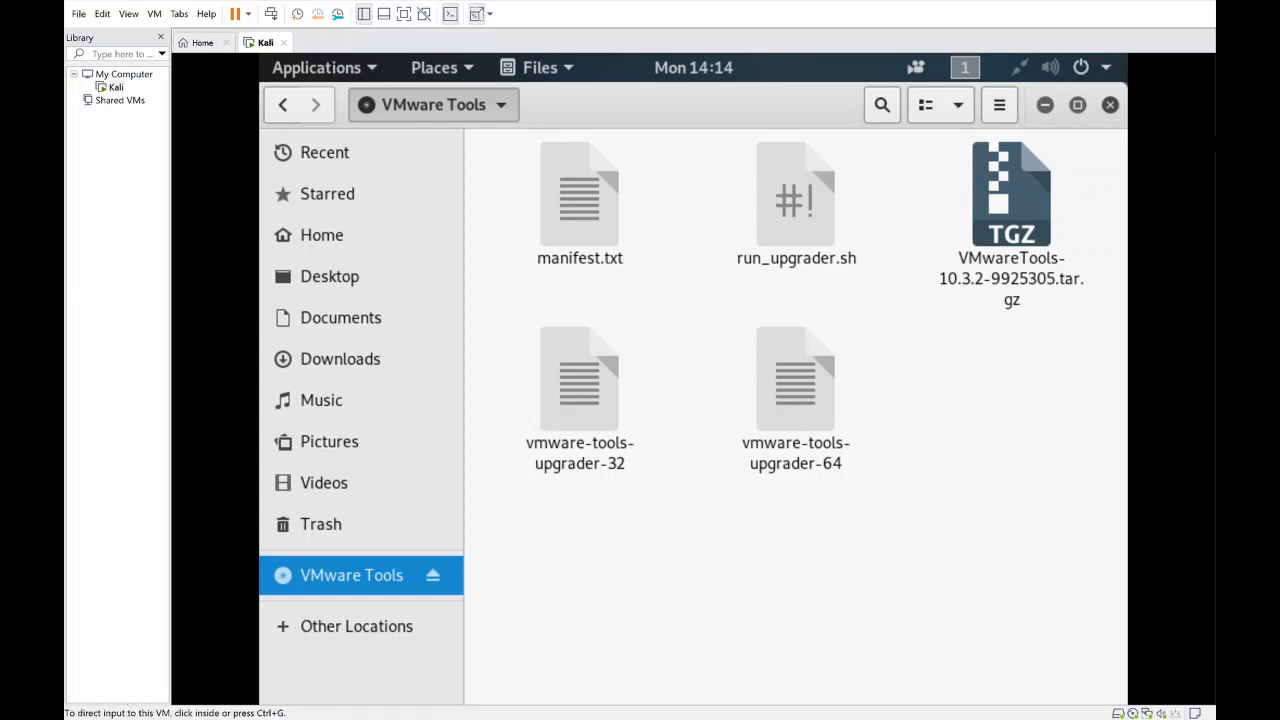
# Step: Extract VMwareTools-10.3.2-9925305.tar.gz from the disc into the /tmp folder
pyautogui.click(1025, 219)
pyautogui.rightClick(1025, 226)
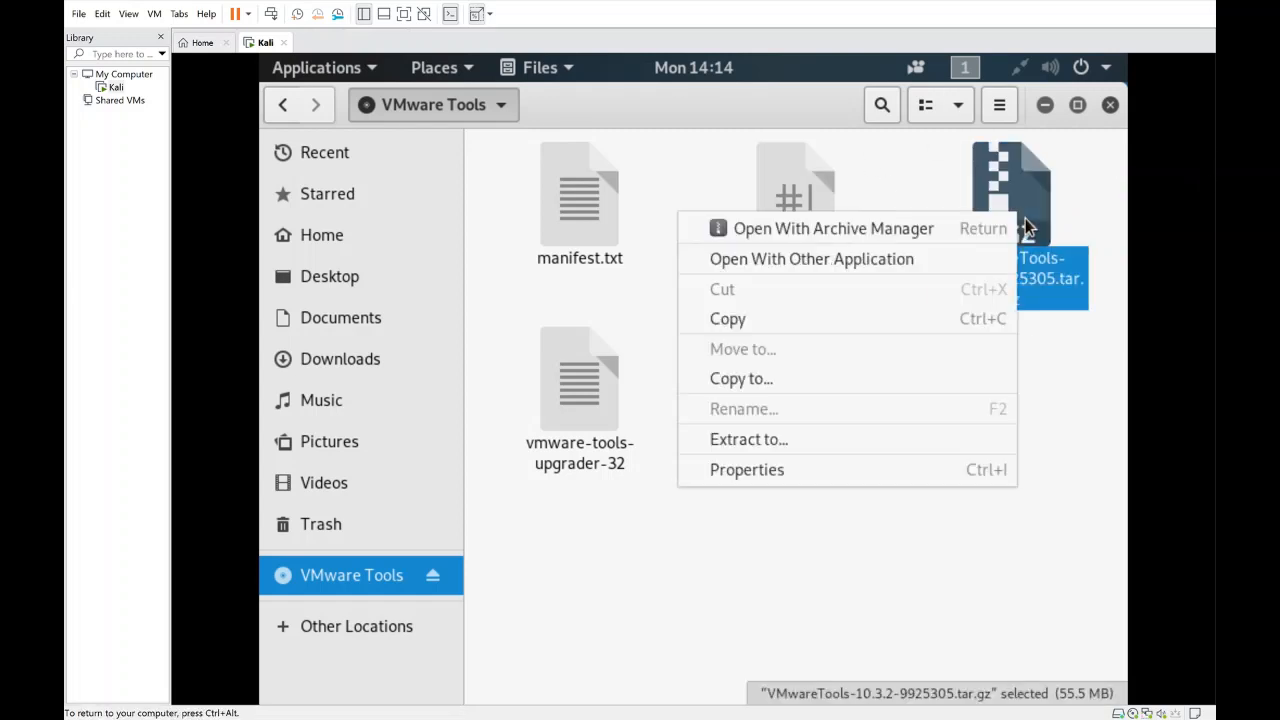
pyautogui.click(866, 449)
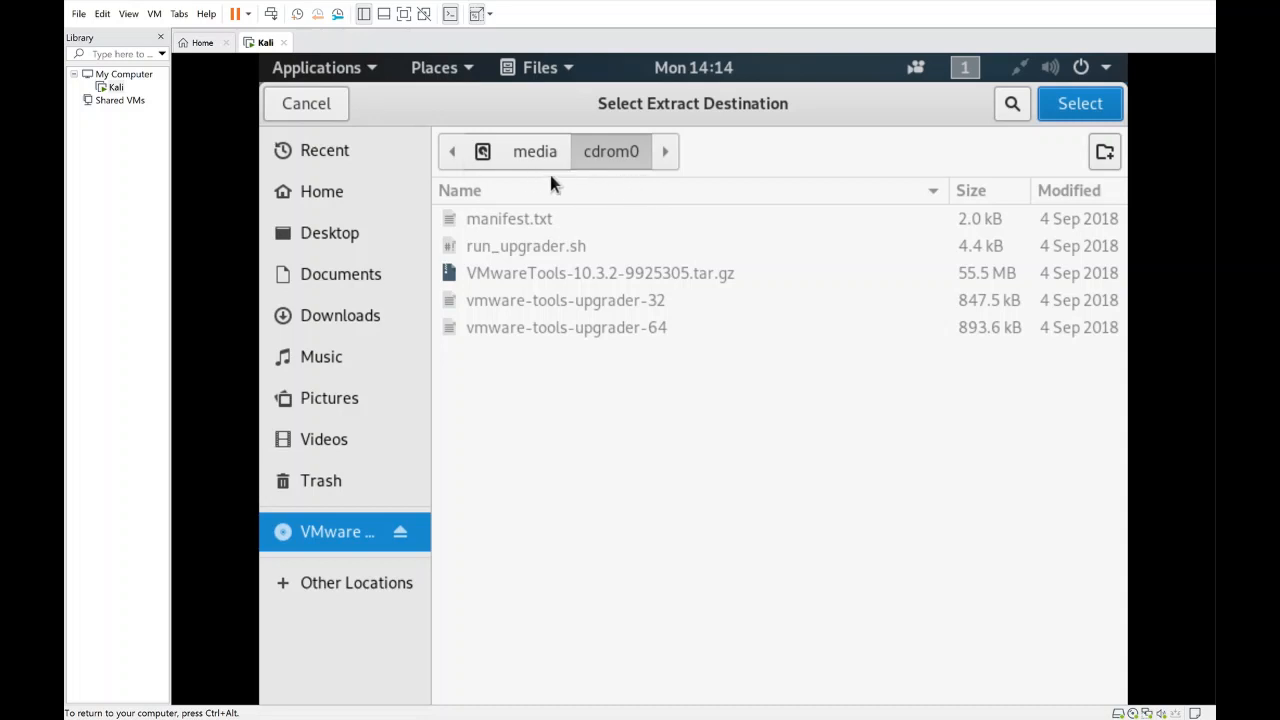
pyautogui.click(346, 317)
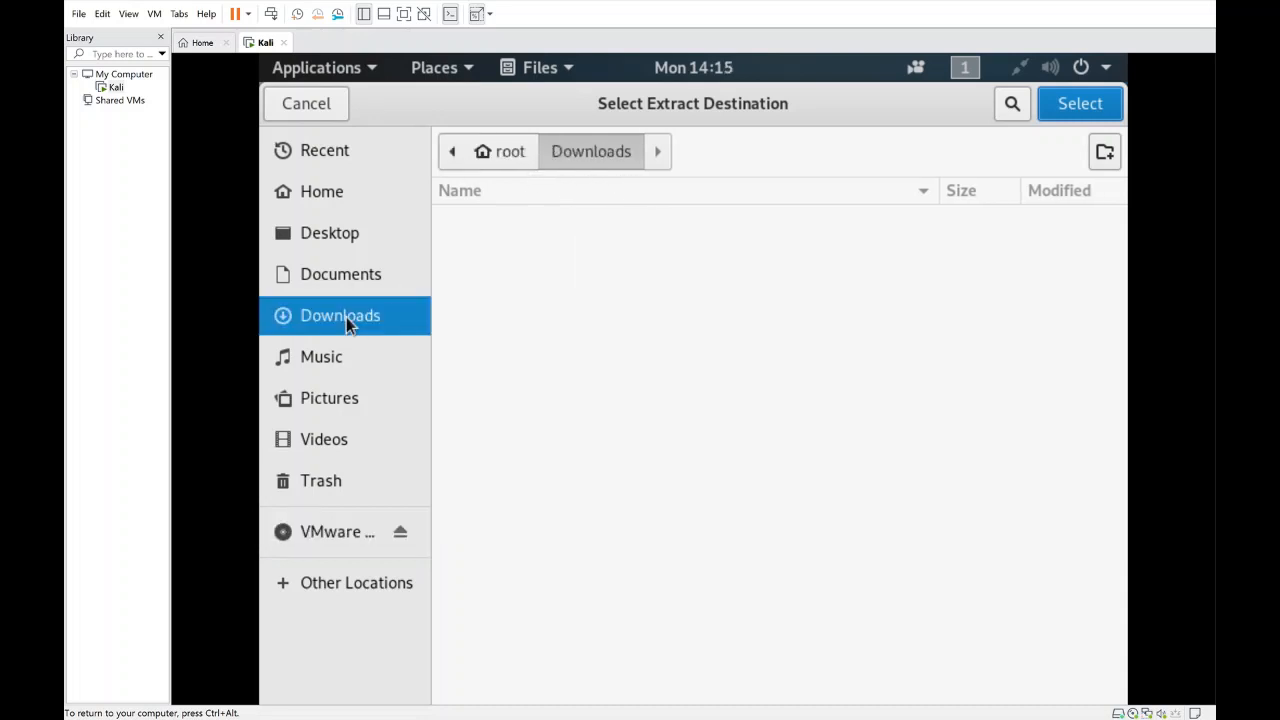
pyautogui.click(515, 155)
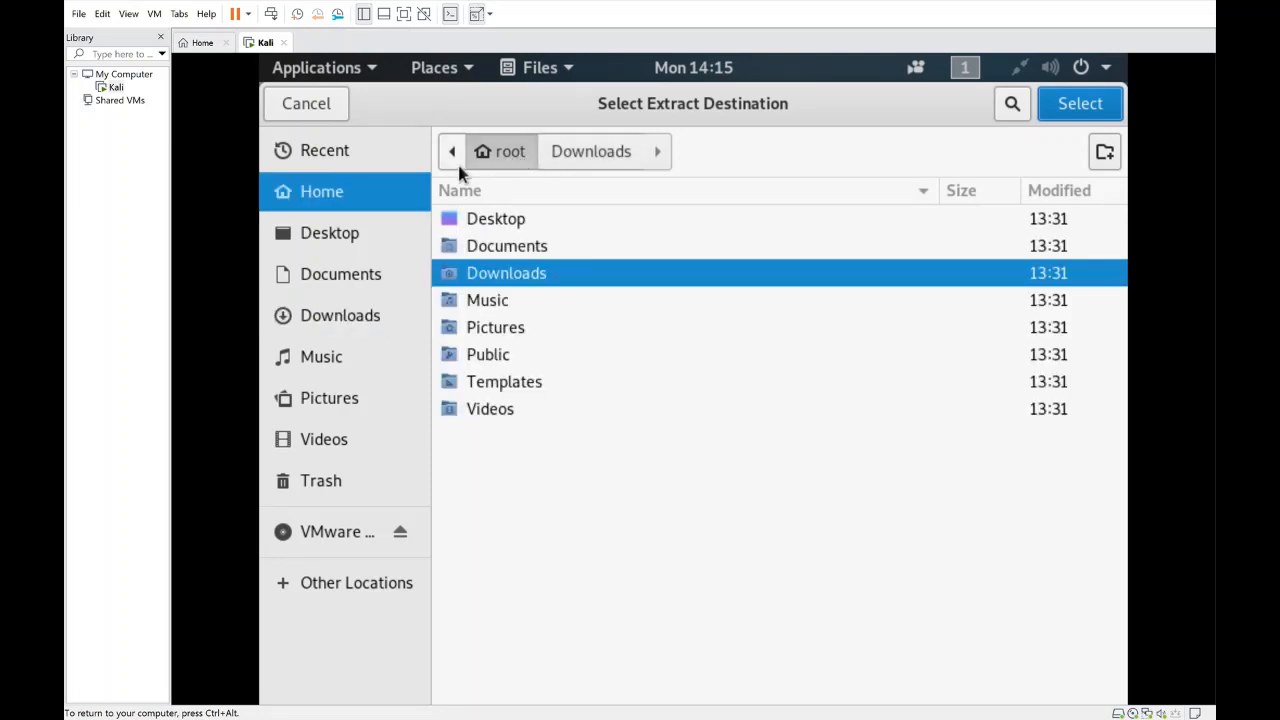
pyautogui.click(456, 161)
pyautogui.click(481, 159)
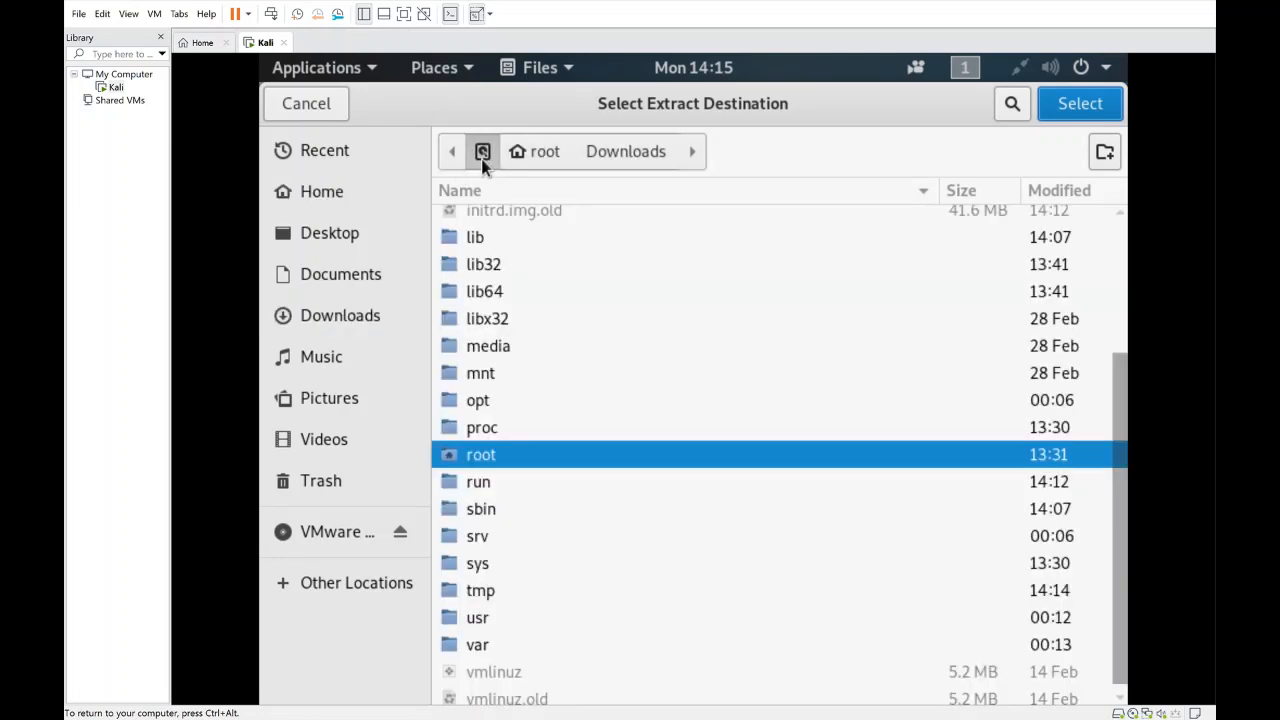
pyautogui.doubleClick(507, 598)
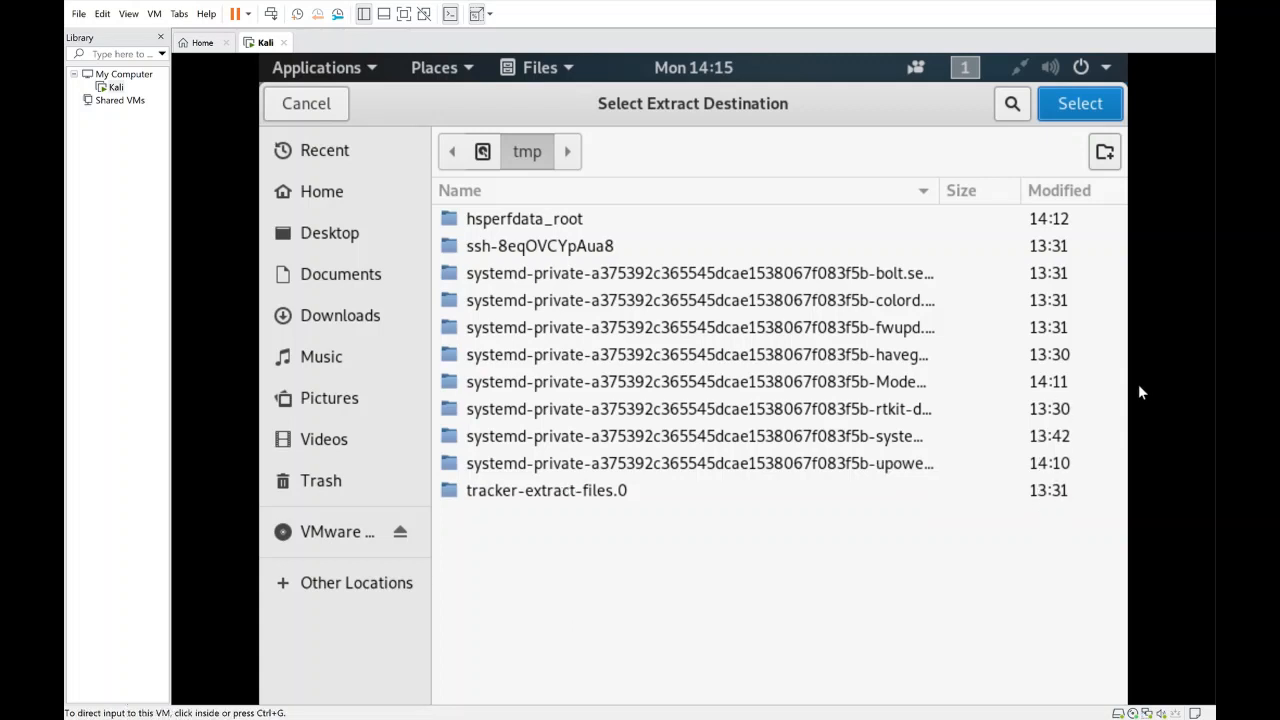
pyautogui.click(1079, 114)
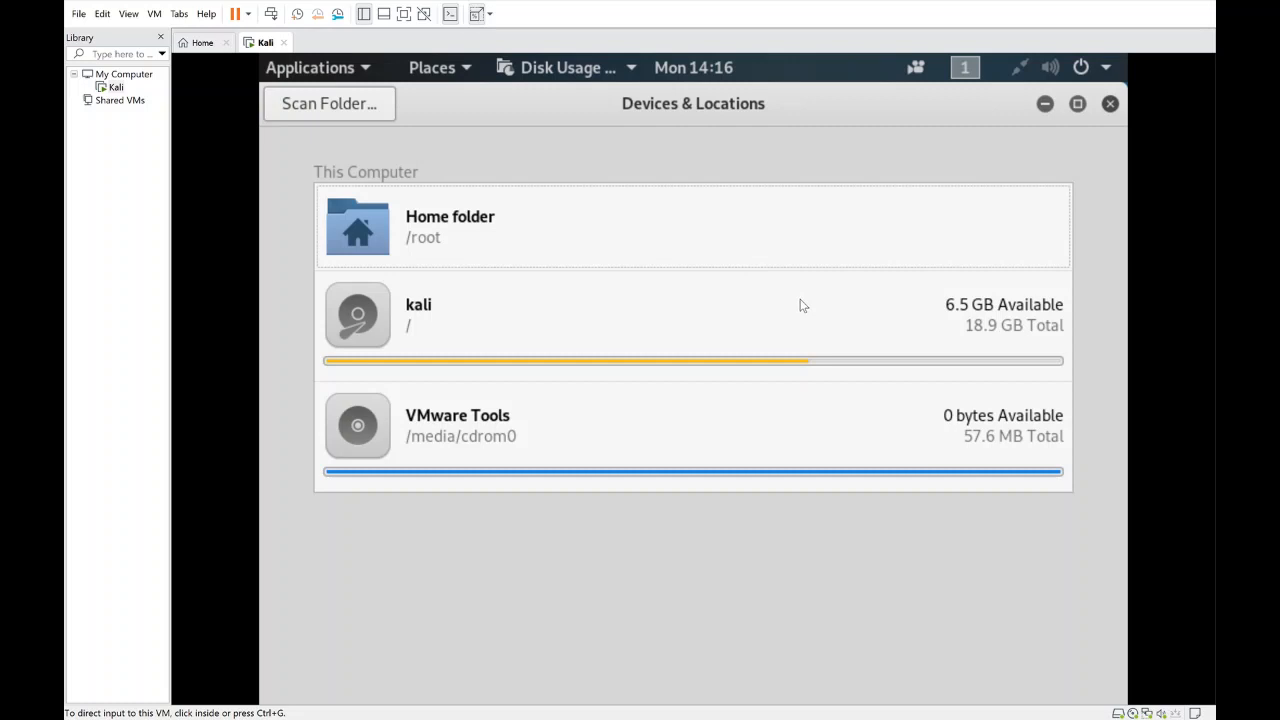
# Step: Scan the disk usage of the kali root filesystem in Disk Usage Analyzer
pyautogui.click(843, 205)
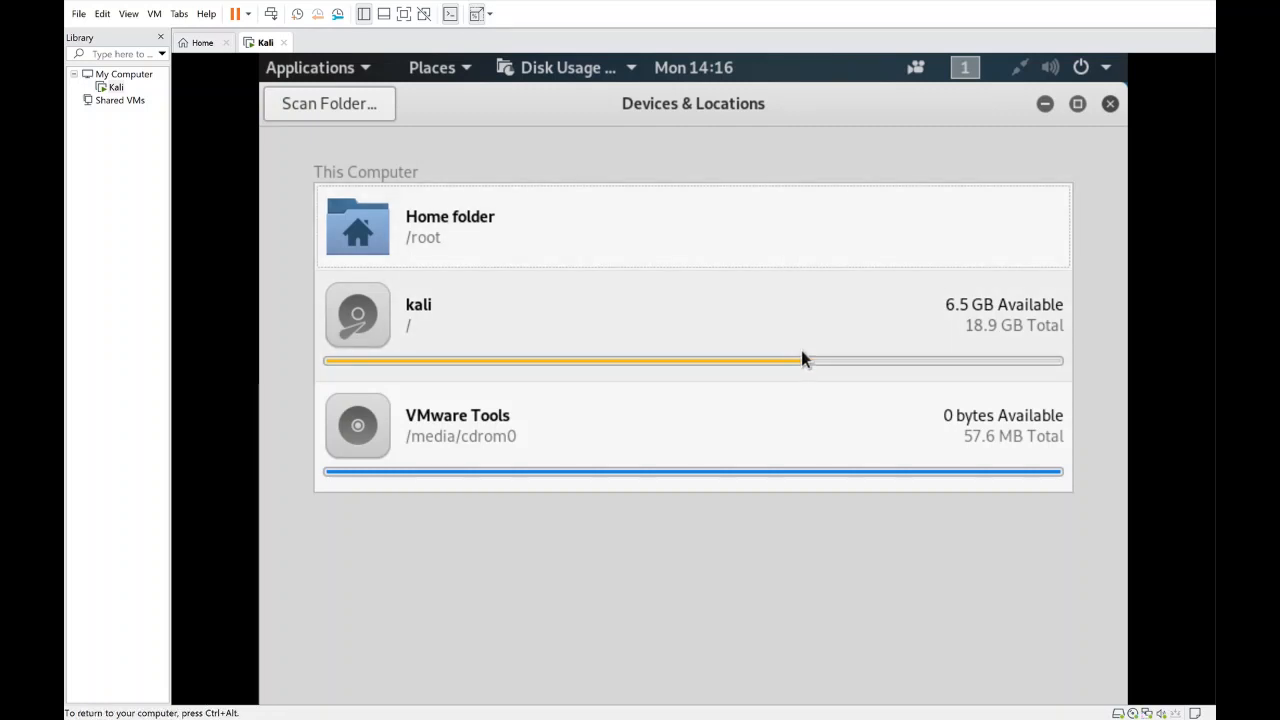
pyautogui.click(905, 345)
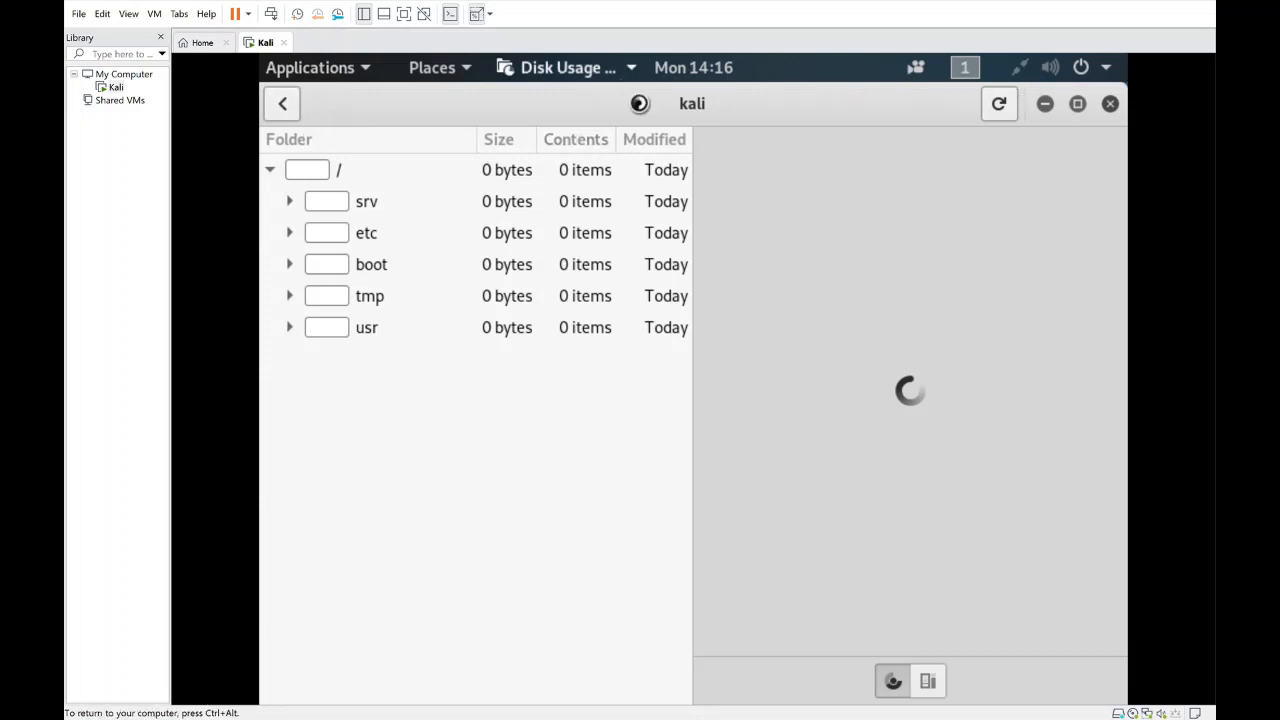
pyautogui.hotkey('ctrl', 'alt')
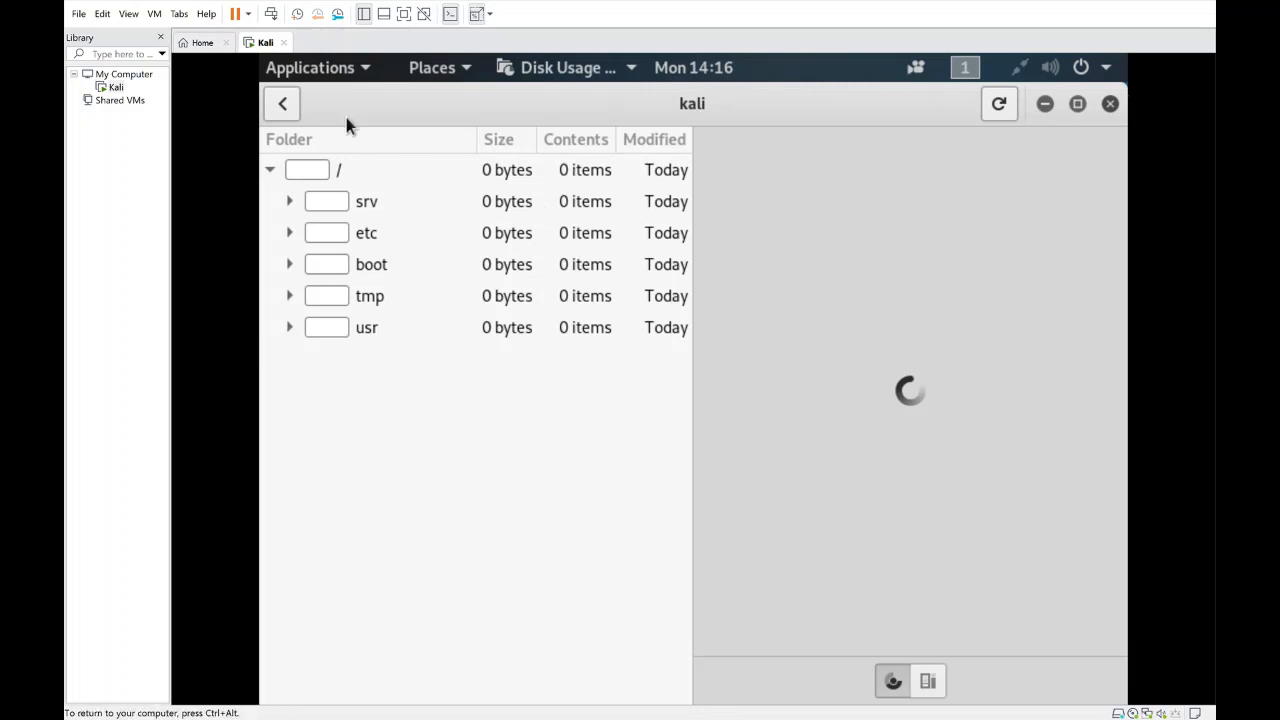
# Step: Switch back to the terminal and install the running kernel's headers with "apt-get install linux-headers-$(uname -r)"
pyautogui.moveTo(261, 55)
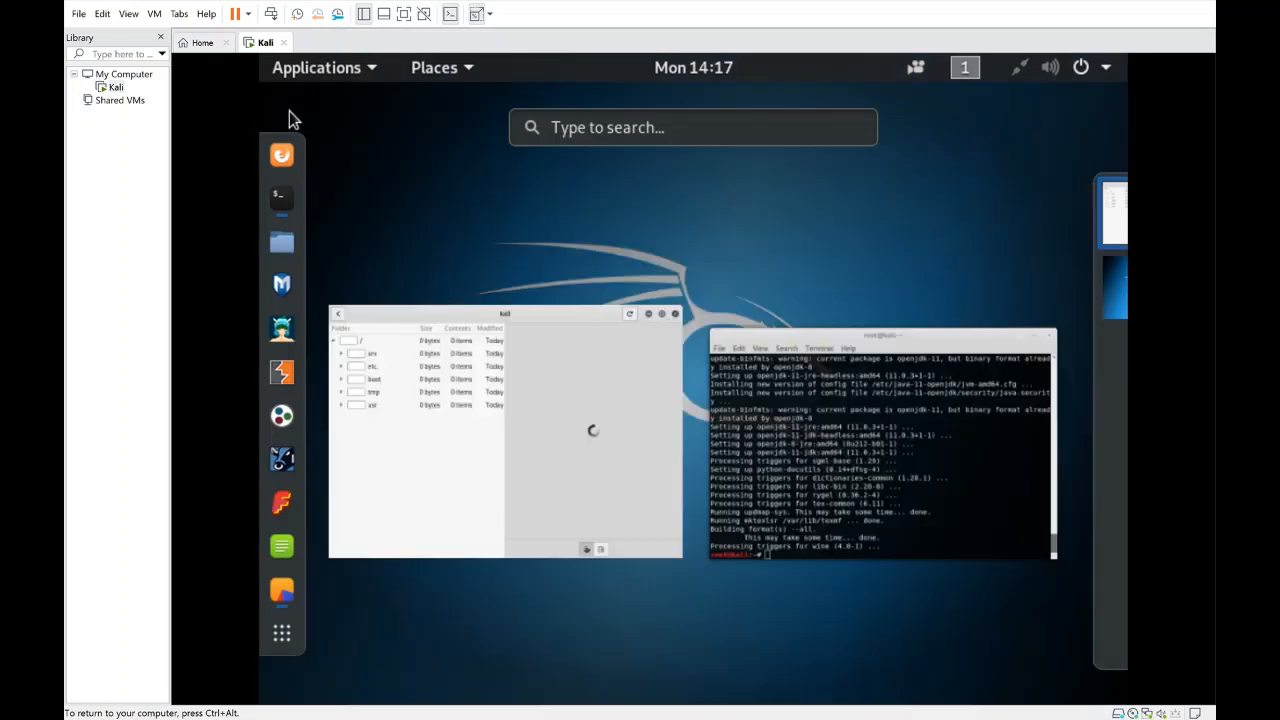
pyautogui.click(857, 395)
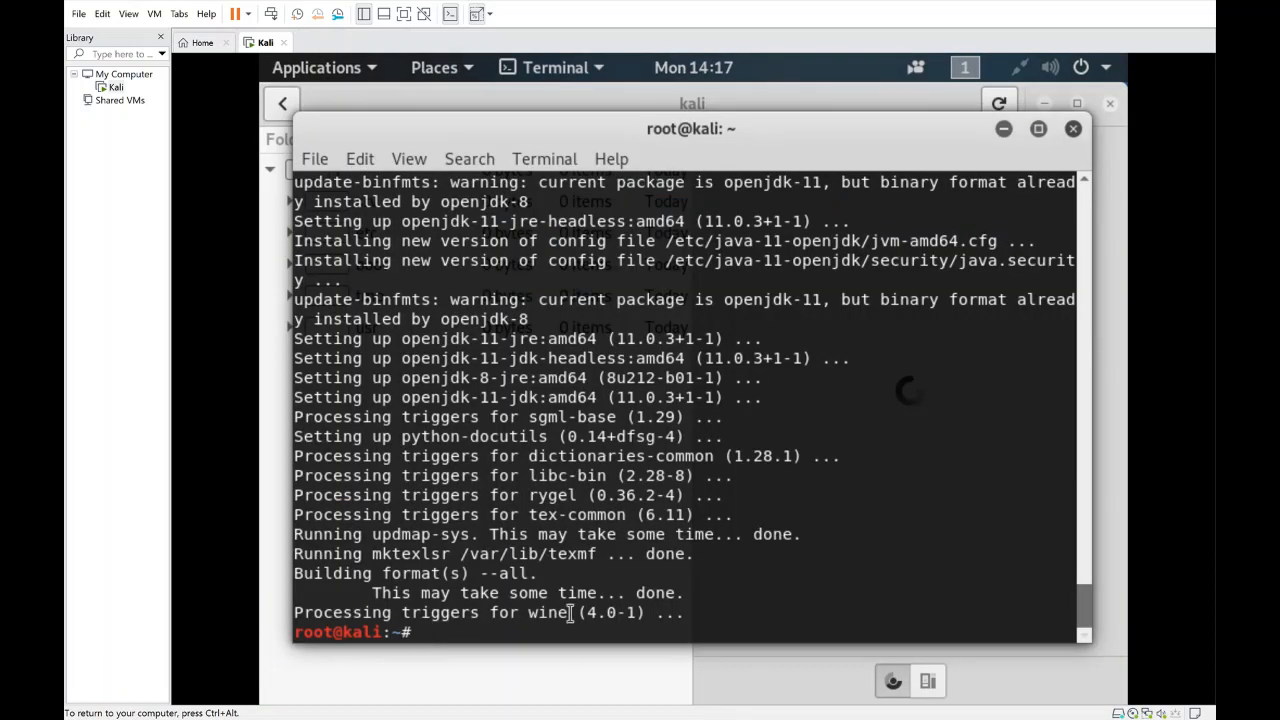
pyautogui.write('apt-get install l')
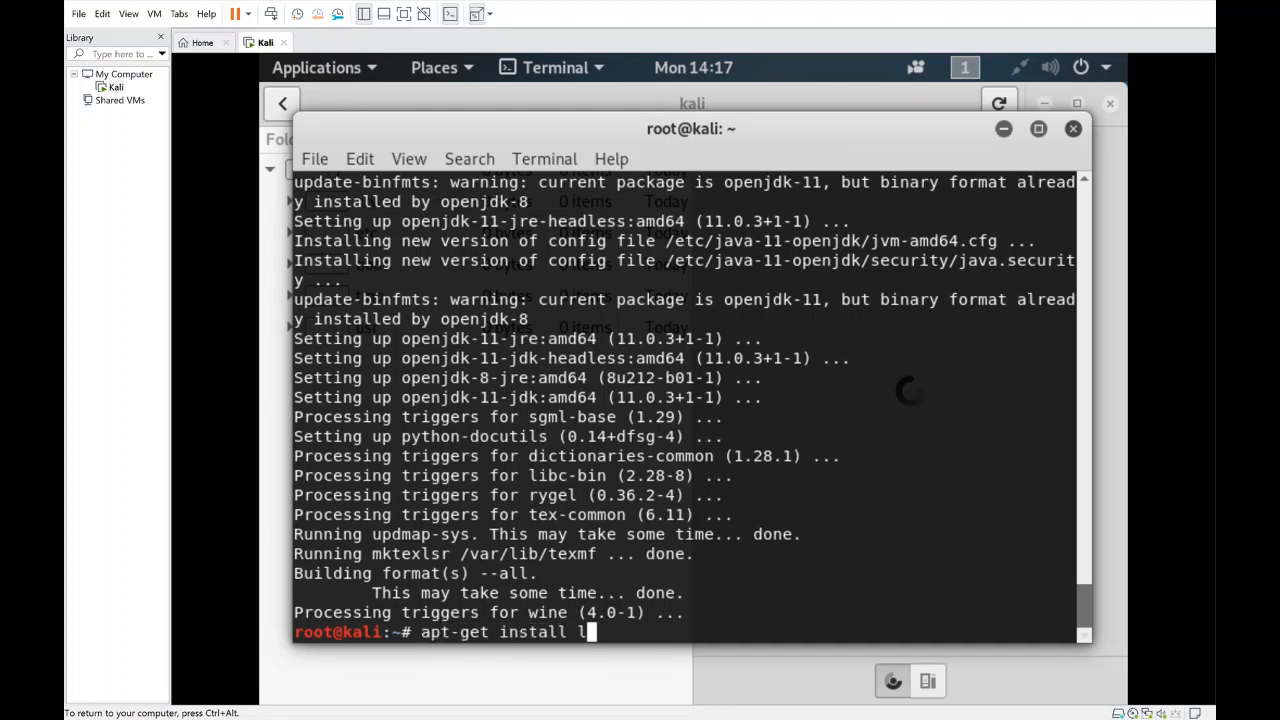
pyautogui.write('inux-heade')
pyautogui.write('rs')
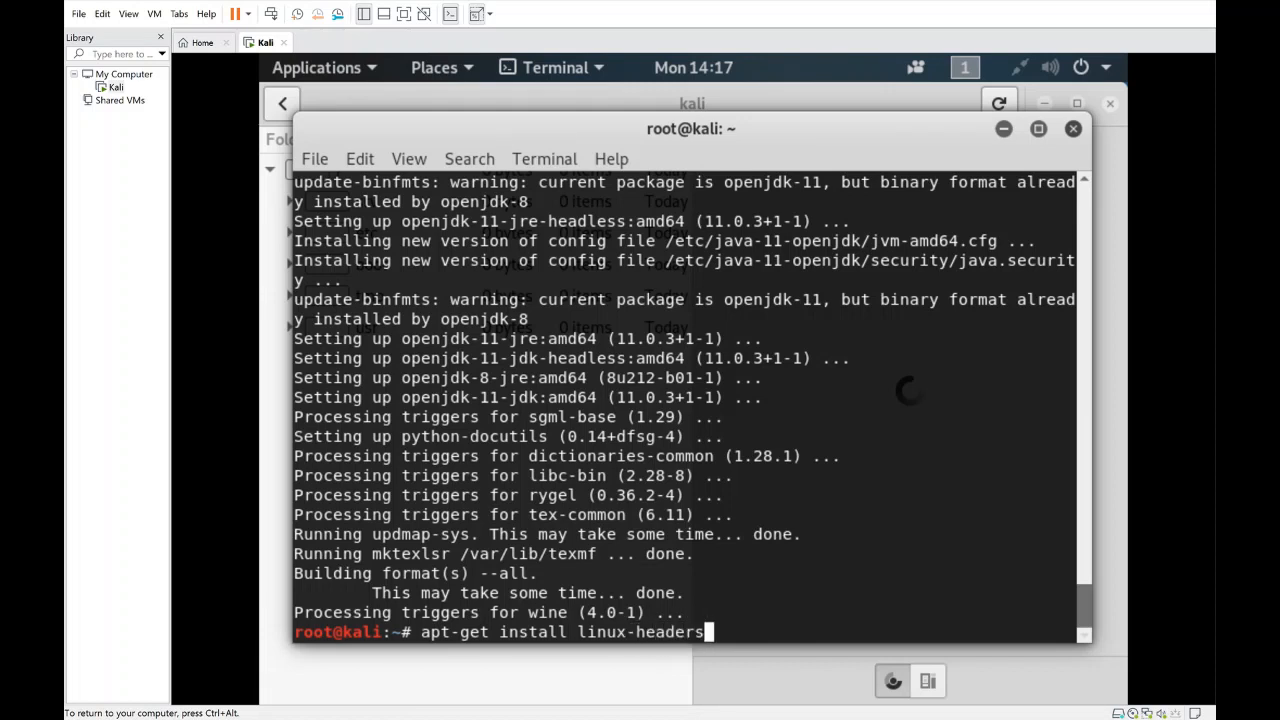
pyautogui.write('-$(uname')
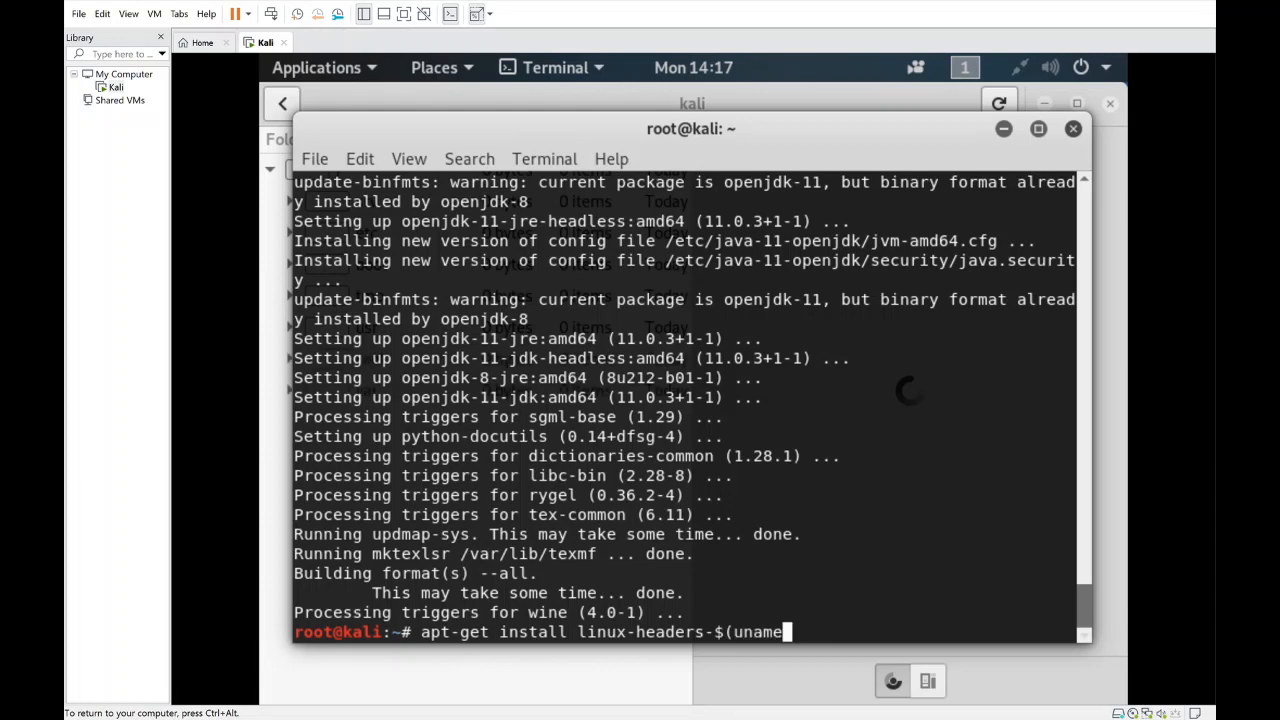
pyautogui.write(' -r)')
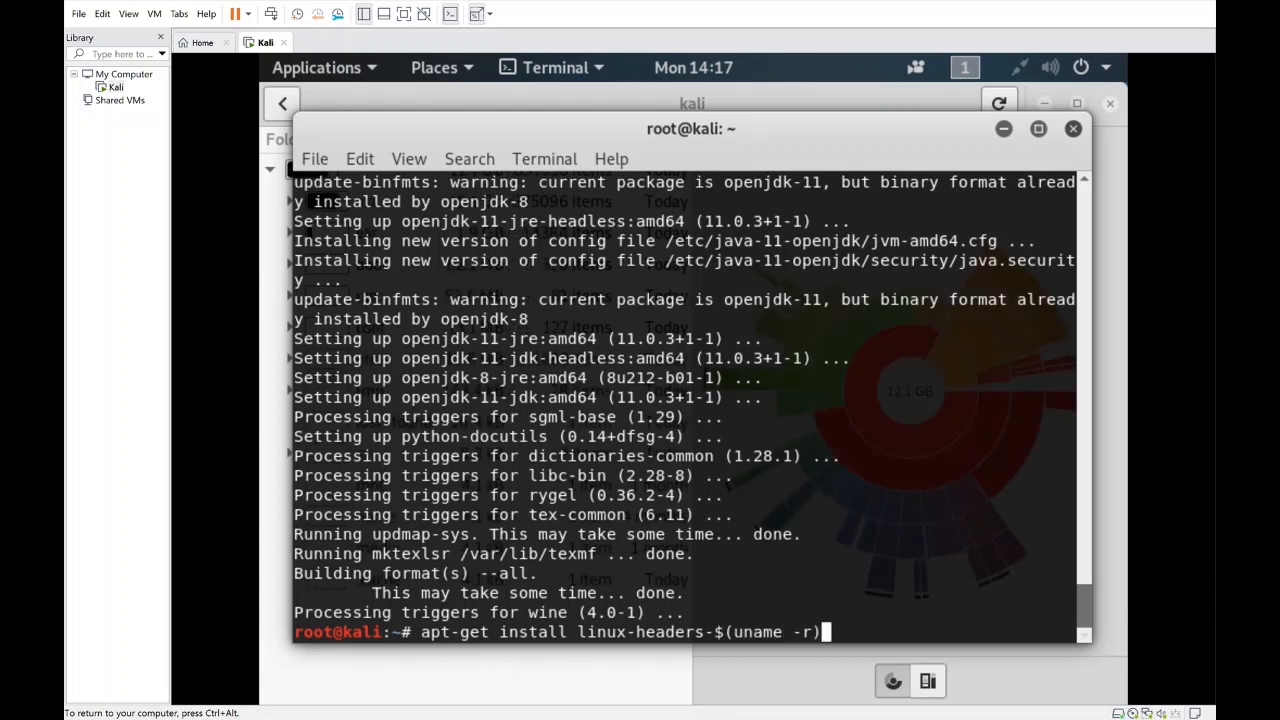
pyautogui.press('Return')
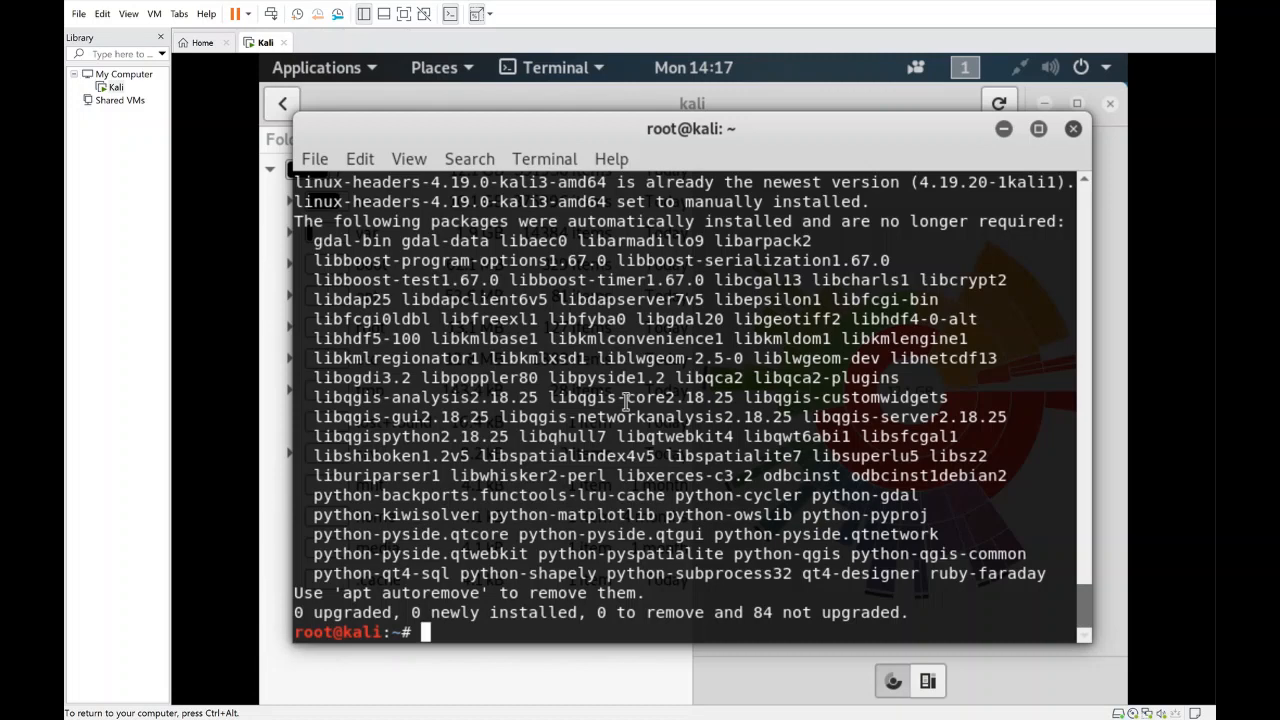
# Step: Examine the disk usage of the usr folder on the kali root filesystem in Disk Usage Analyzer, and close the analyzer
pyautogui.click(561, 102)
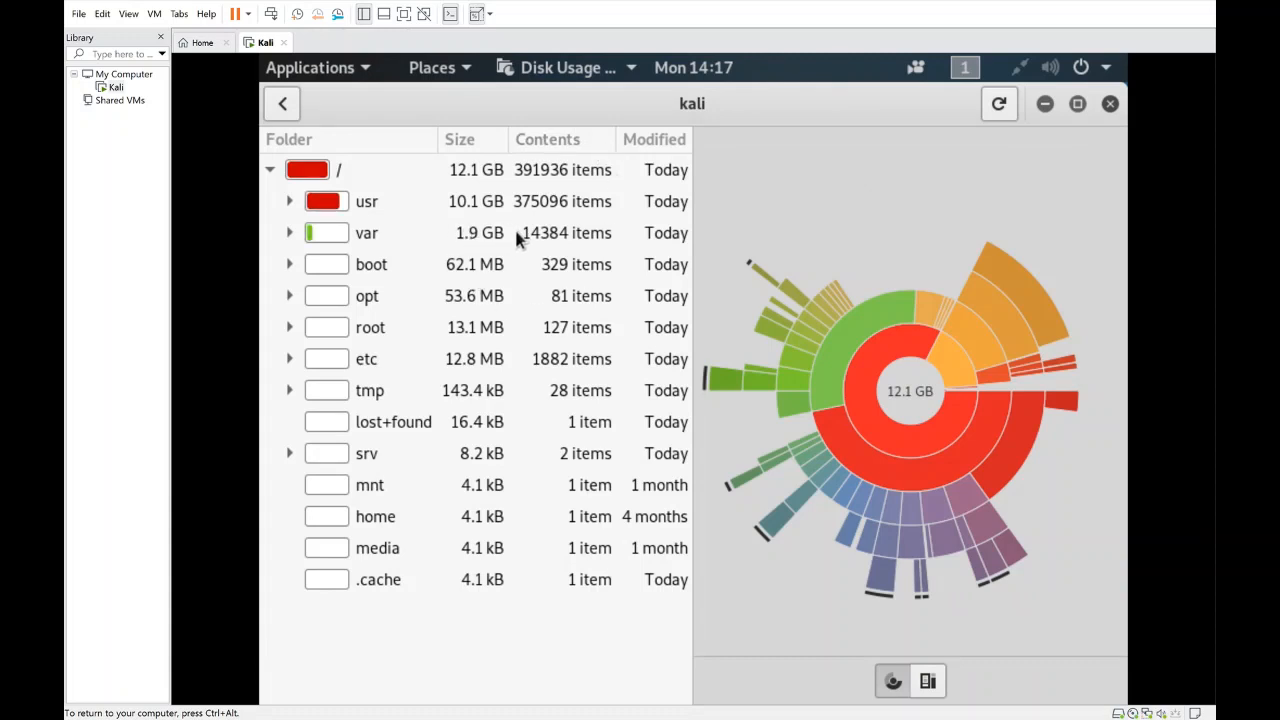
pyautogui.click(407, 214)
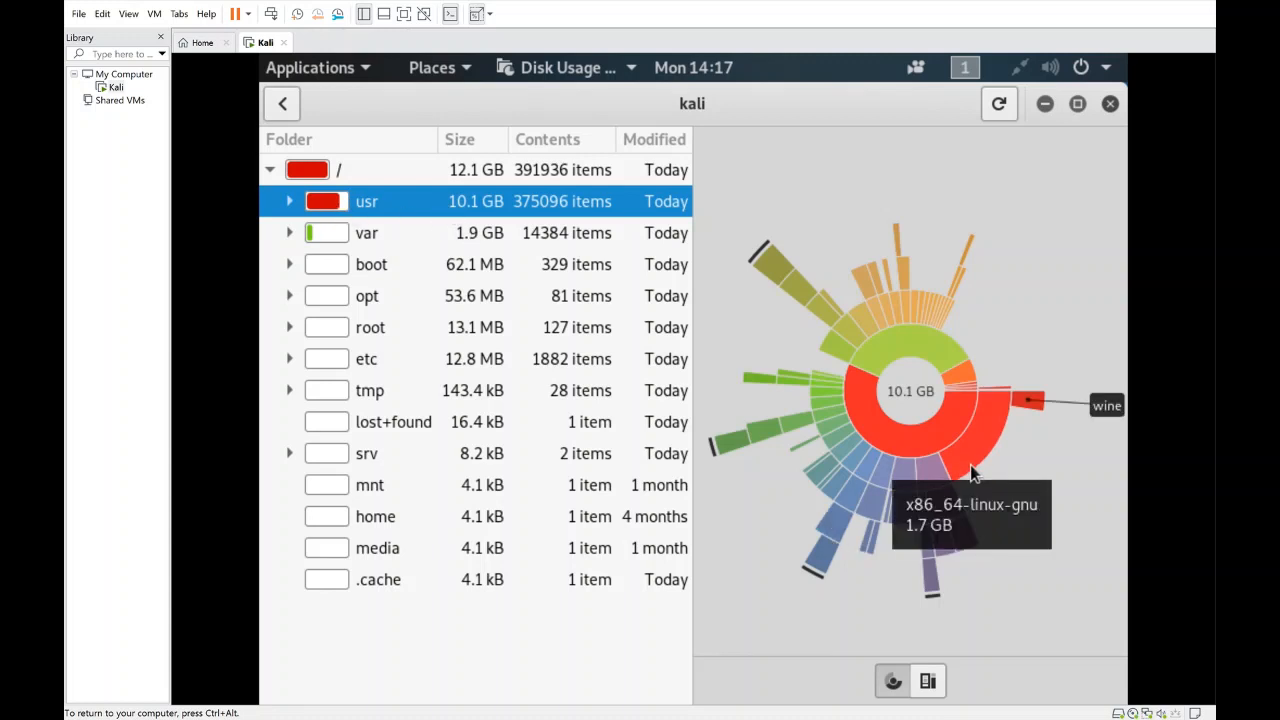
pyautogui.click(284, 105)
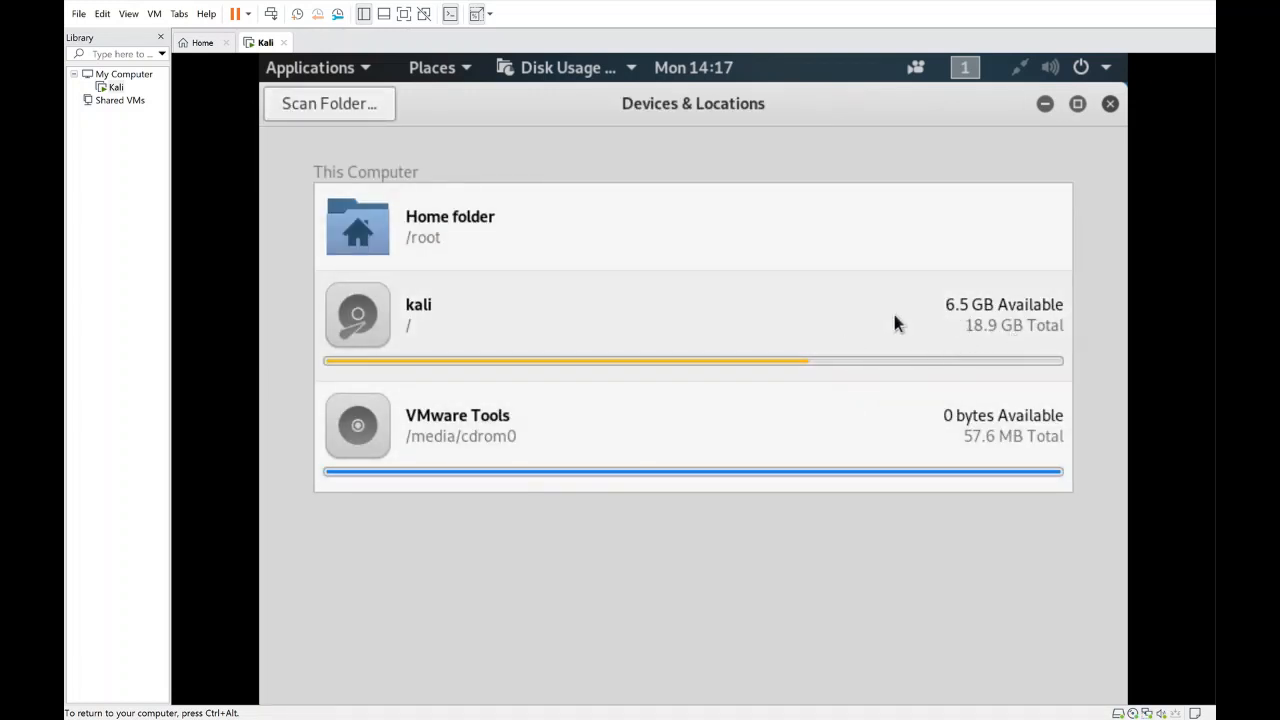
pyautogui.click(860, 303)
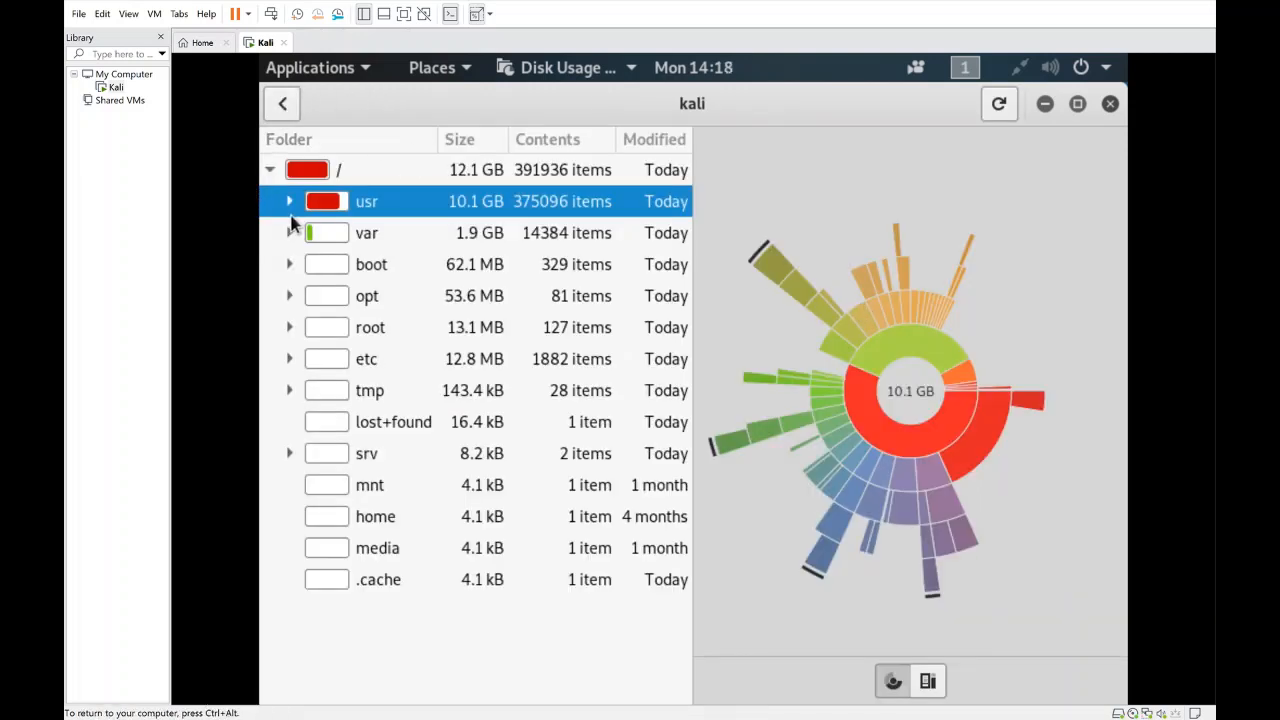
pyautogui.click(288, 106)
pyautogui.moveTo(545, 116); pyautogui.dragTo(540, 212)
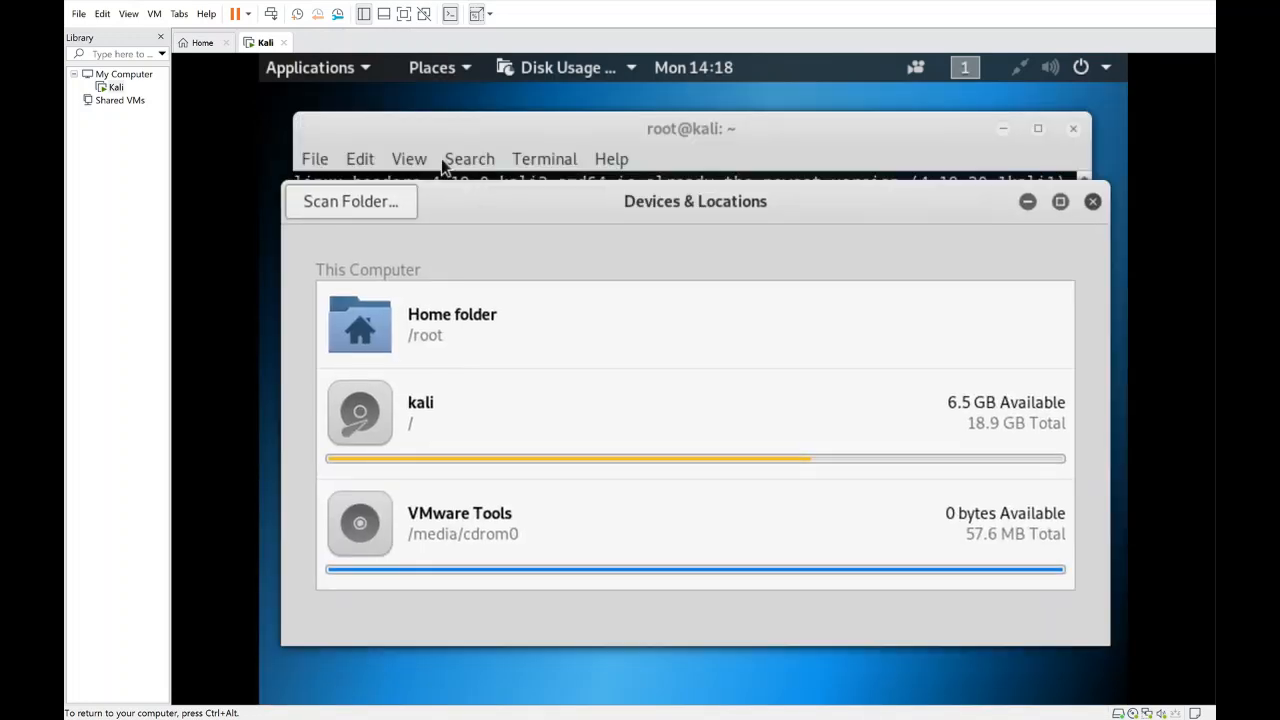
pyautogui.click(1092, 201)
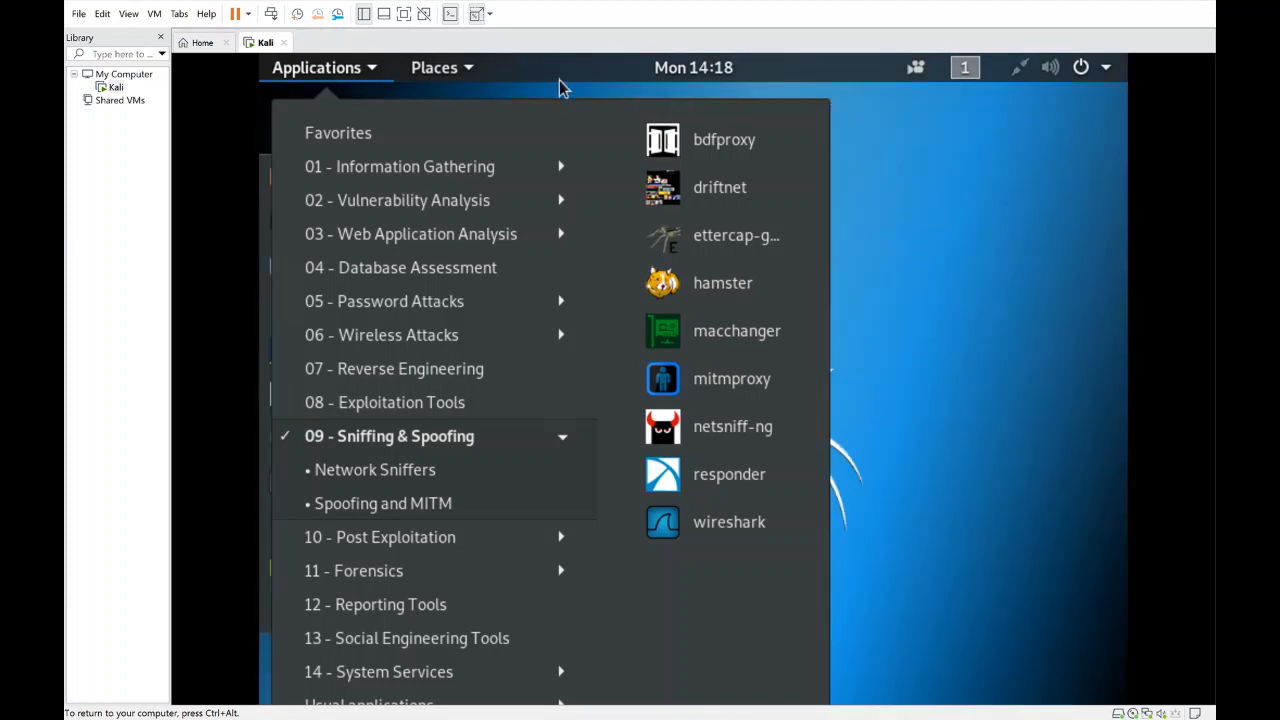
# Step: Open the VMware Tools disc in the file manager
pyautogui.click(363, 68)
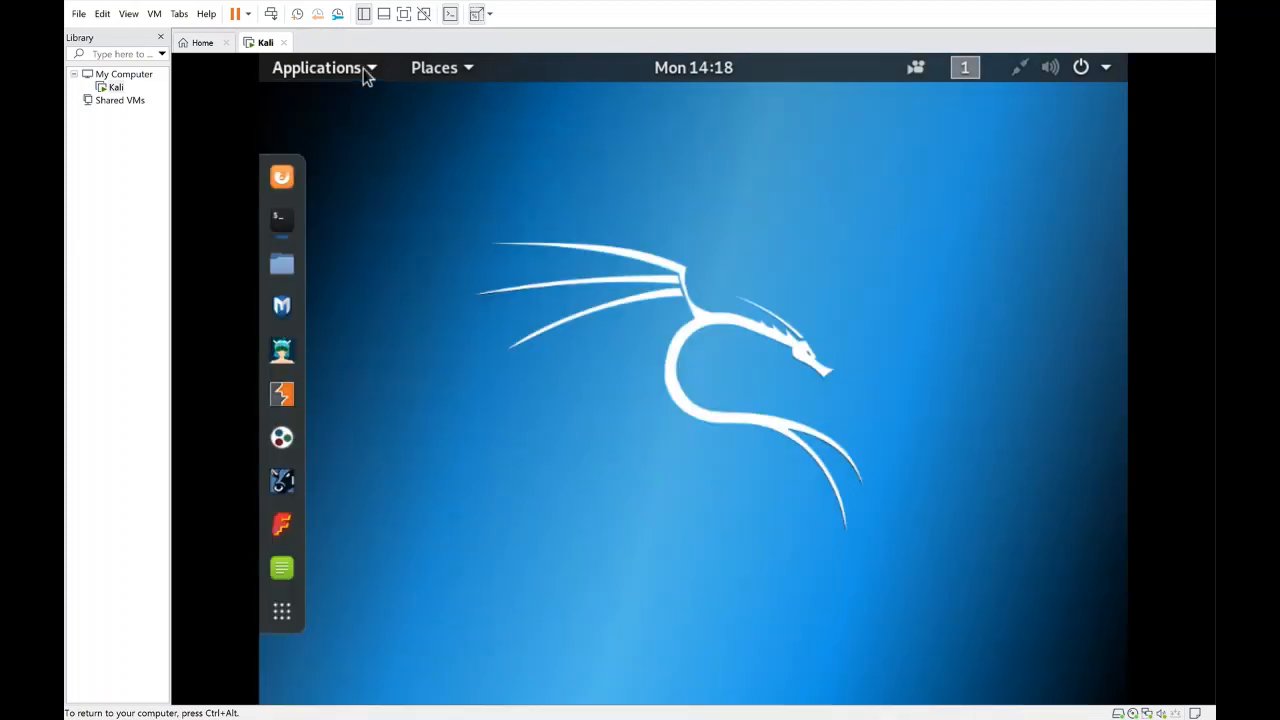
pyautogui.click(287, 268)
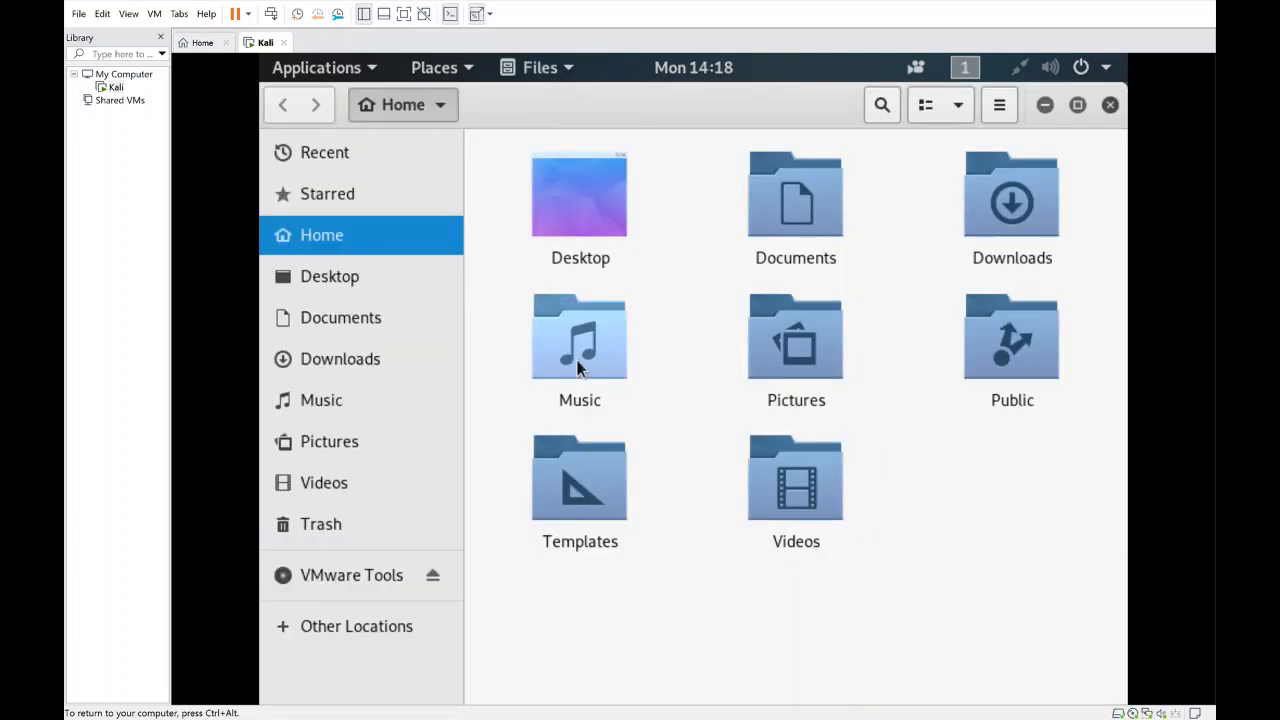
pyautogui.click(362, 577)
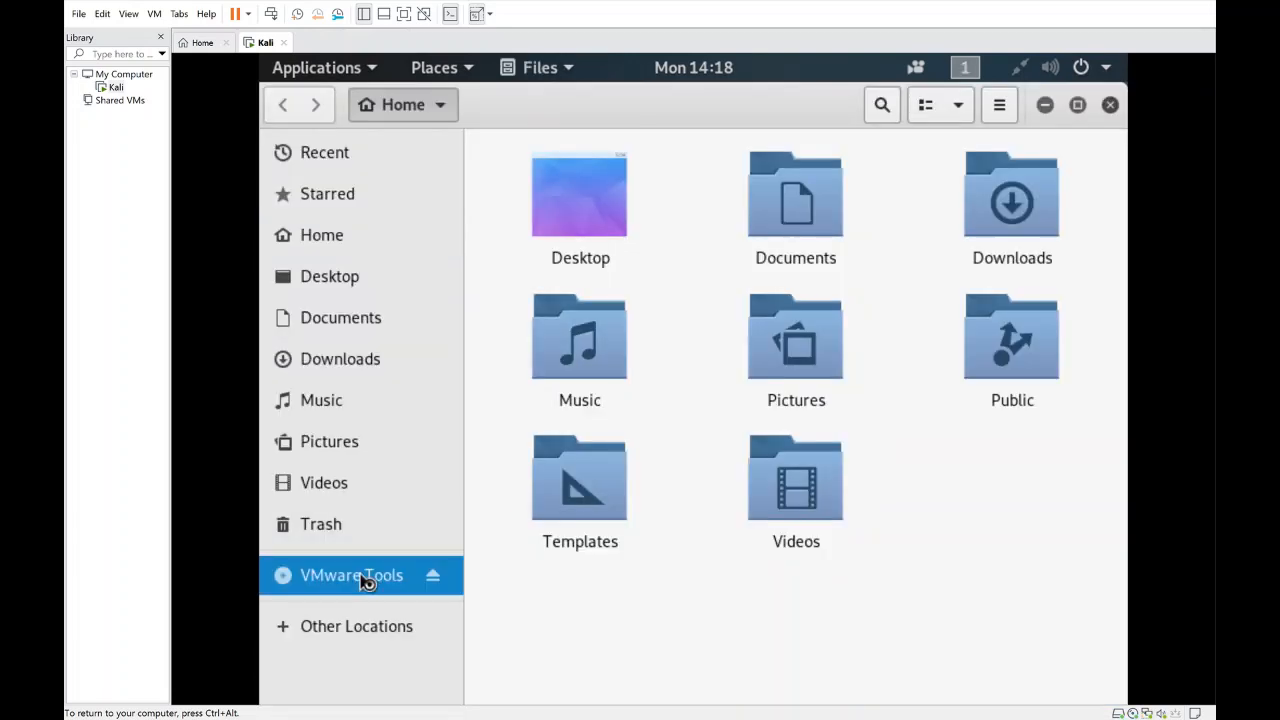
# Step: Copy VMwareTools-10.3.2-9925305.tar.gz from the disc into the /tmp folder
pyautogui.click(995, 230)
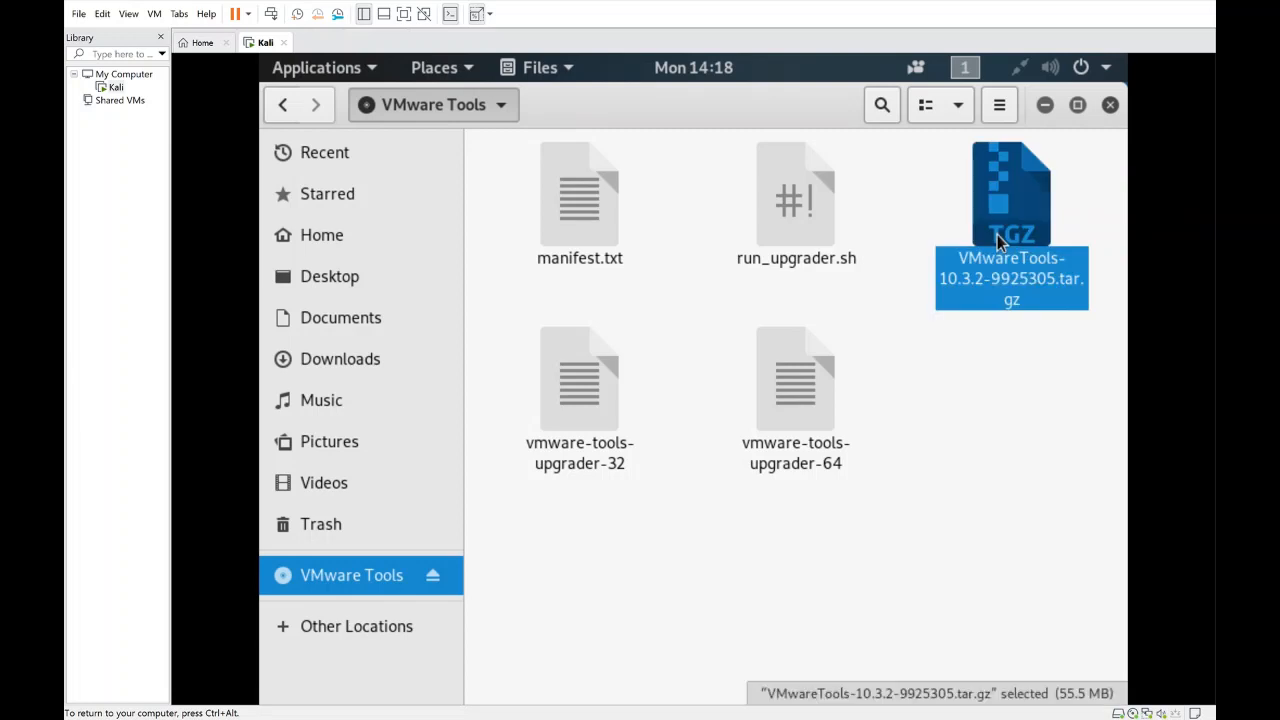
pyautogui.rightClick(990, 231)
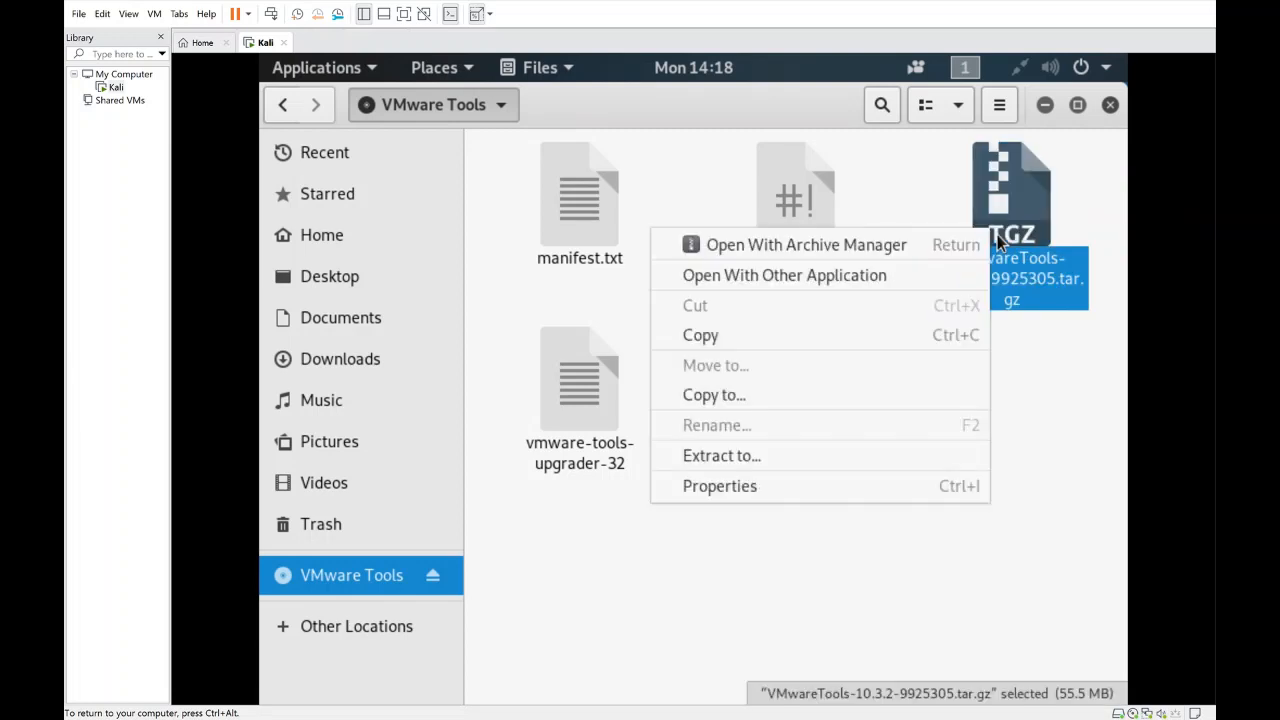
pyautogui.click(770, 408)
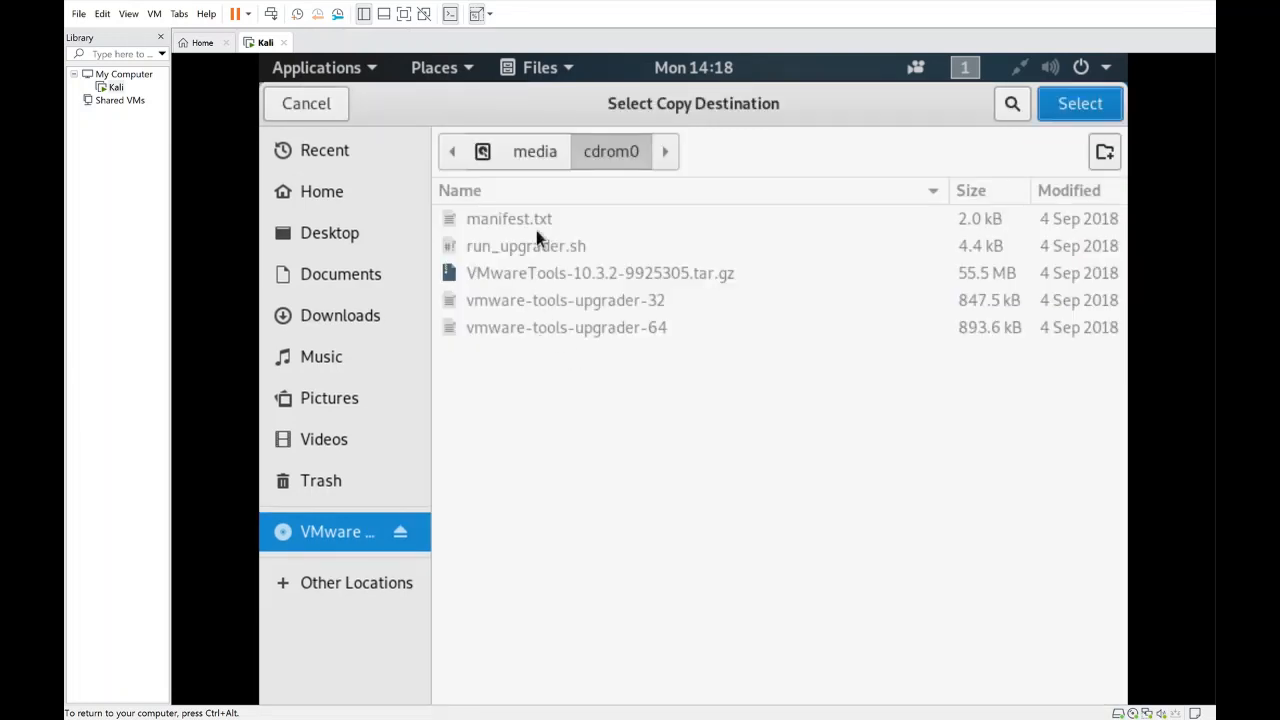
pyautogui.click(483, 160)
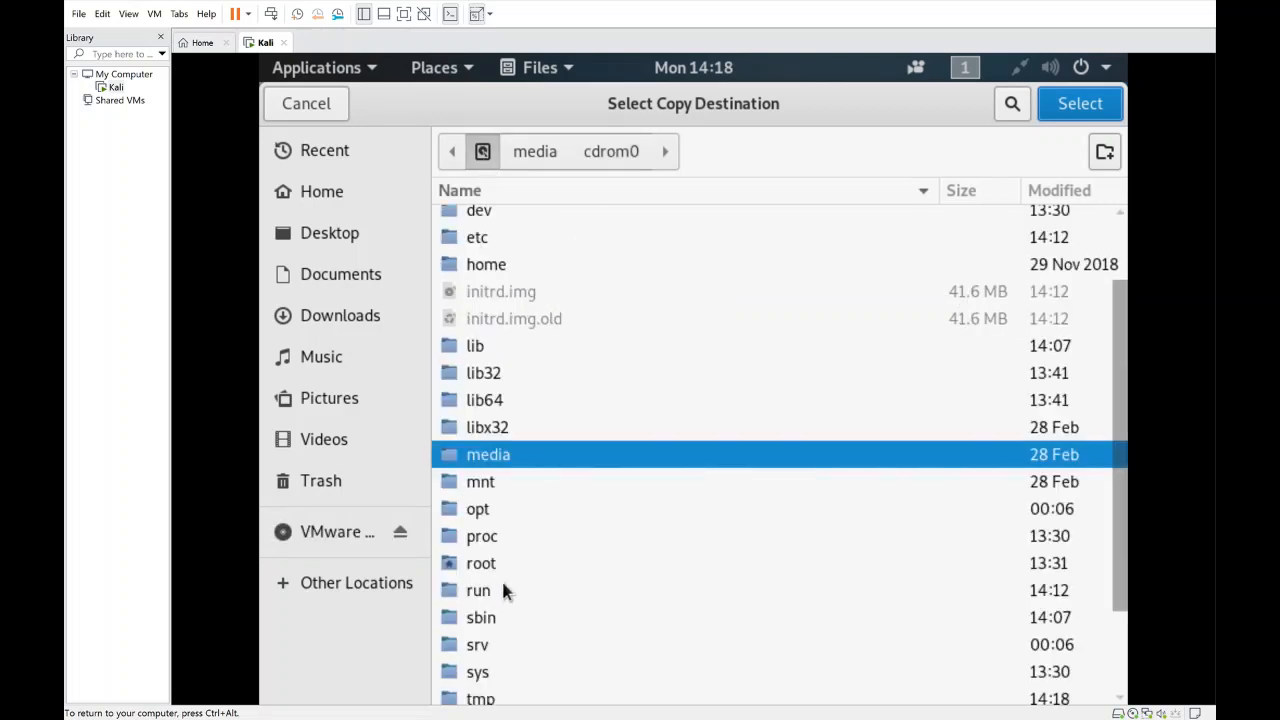
pyautogui.click(490, 701)
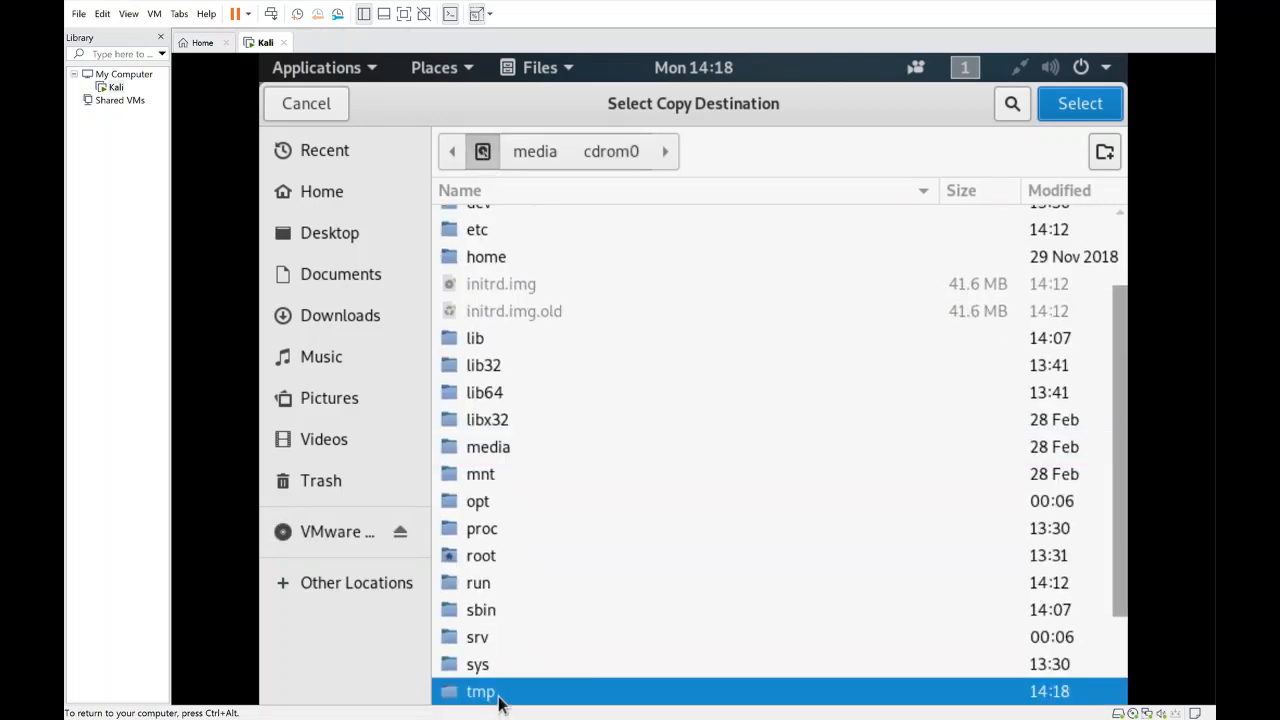
pyautogui.doubleClick(502, 699)
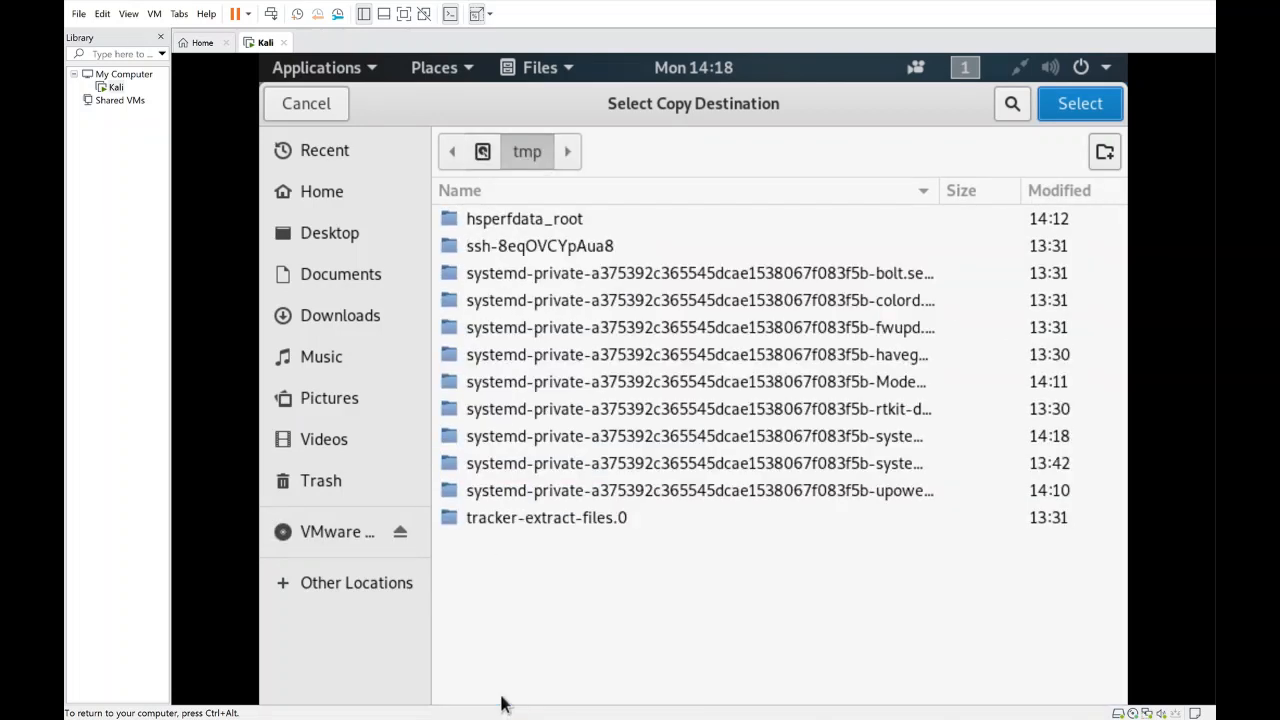
pyautogui.click(1067, 119)
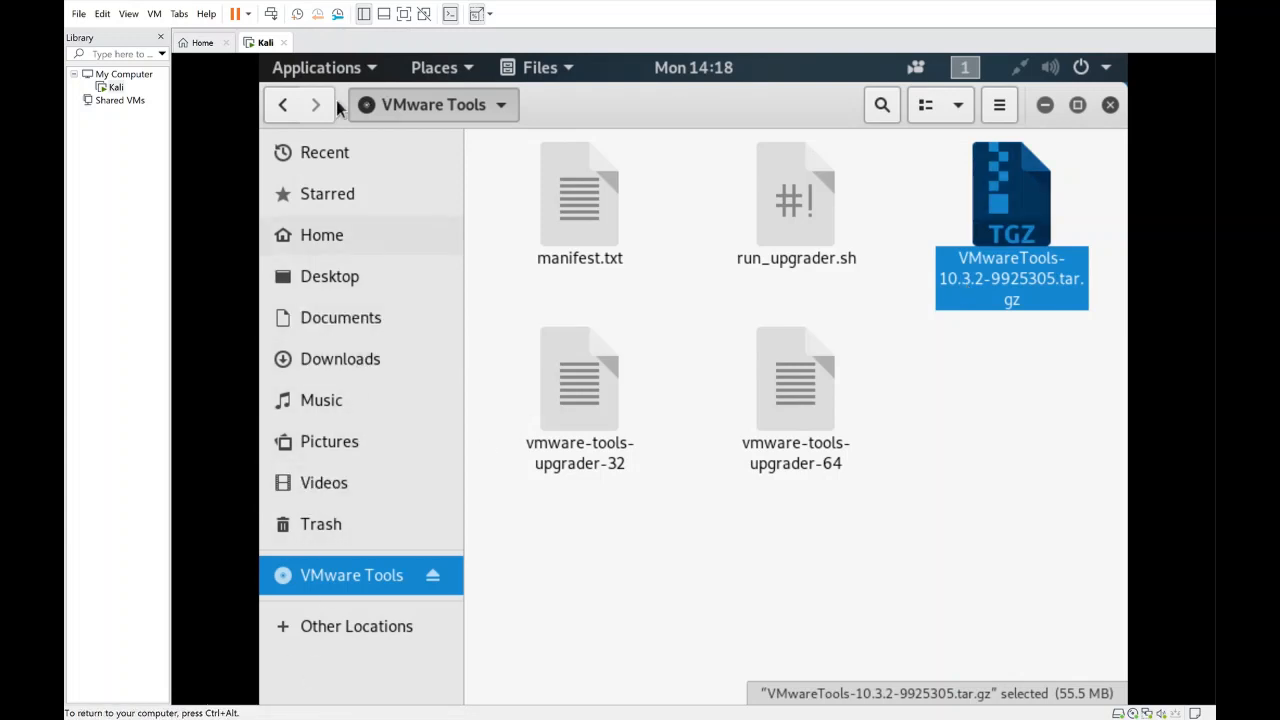
# Step: Leave the disc and open the tmp folder at the root of the computer's filesystem
pyautogui.click(287, 107)
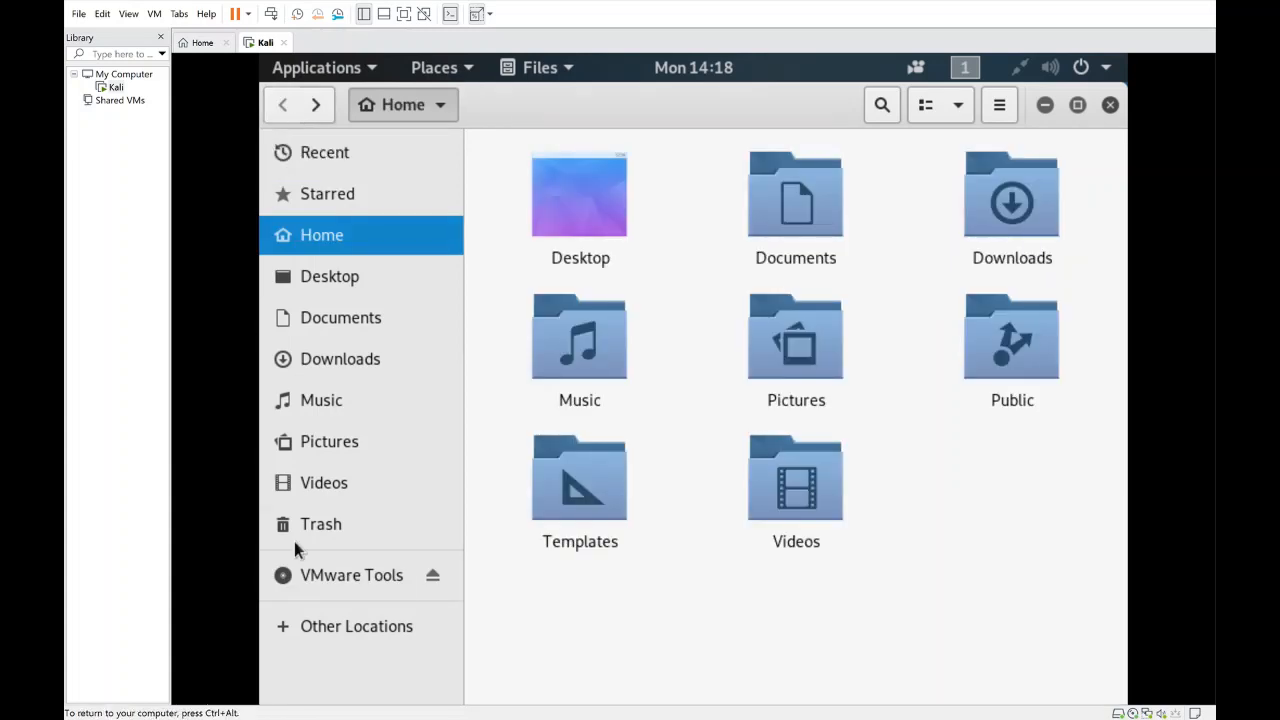
pyautogui.click(341, 630)
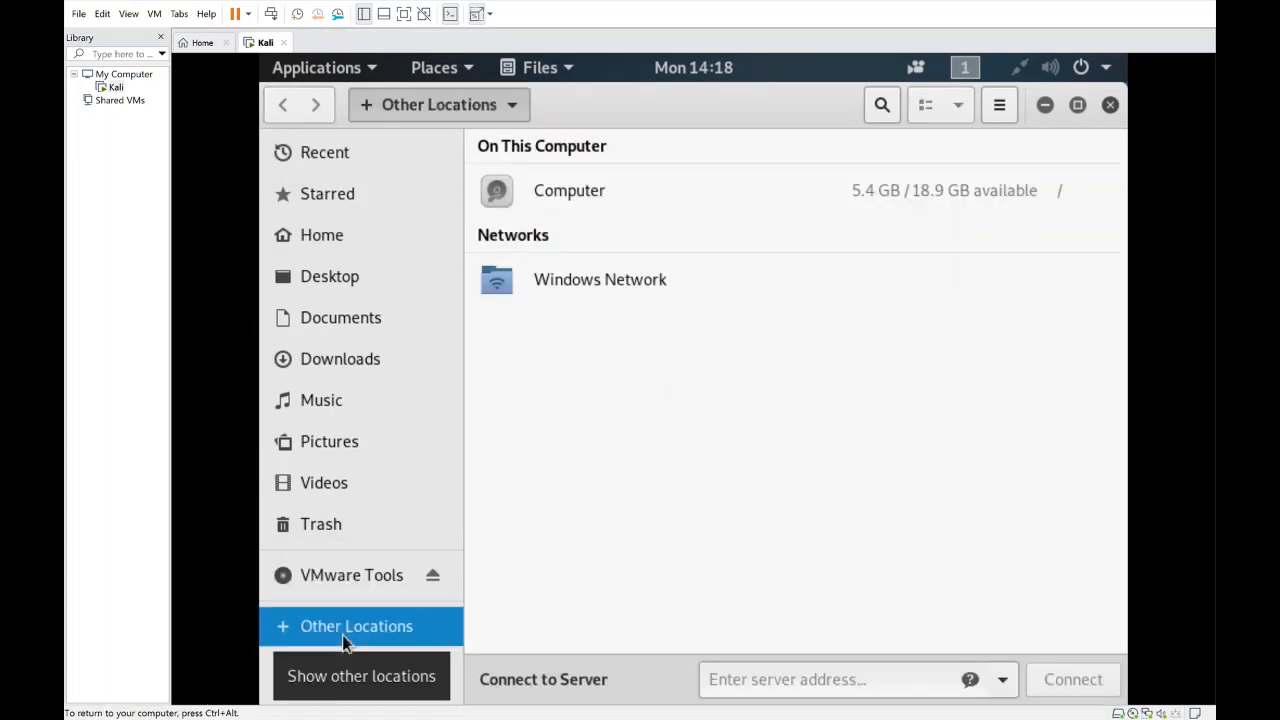
pyautogui.click(592, 201)
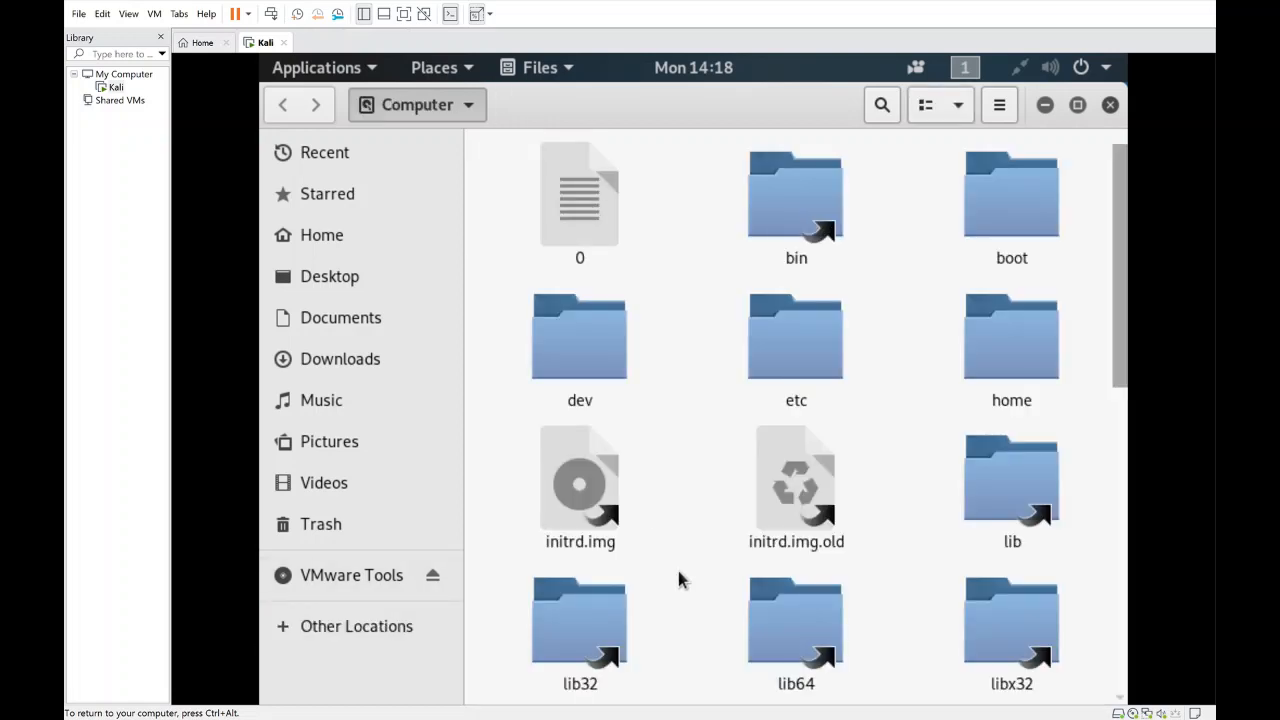
pyautogui.scroll(-5, 763, 374)
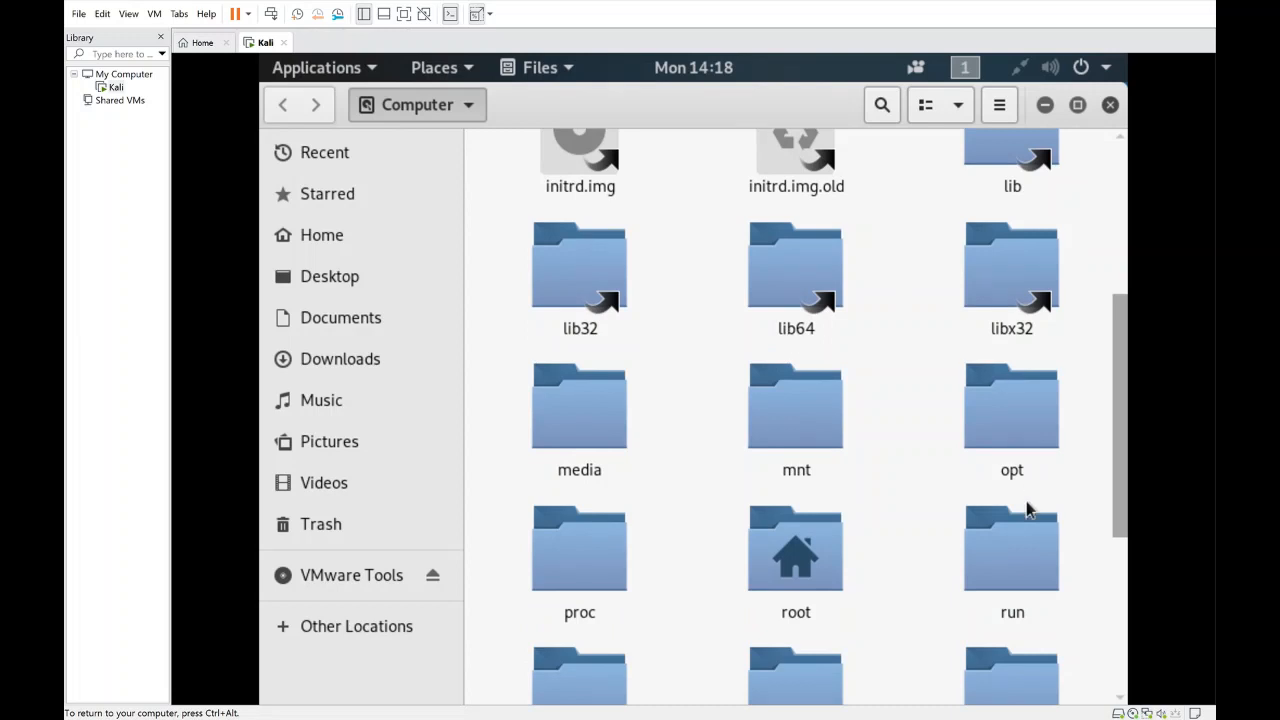
pyautogui.scroll(-4, 900, 577)
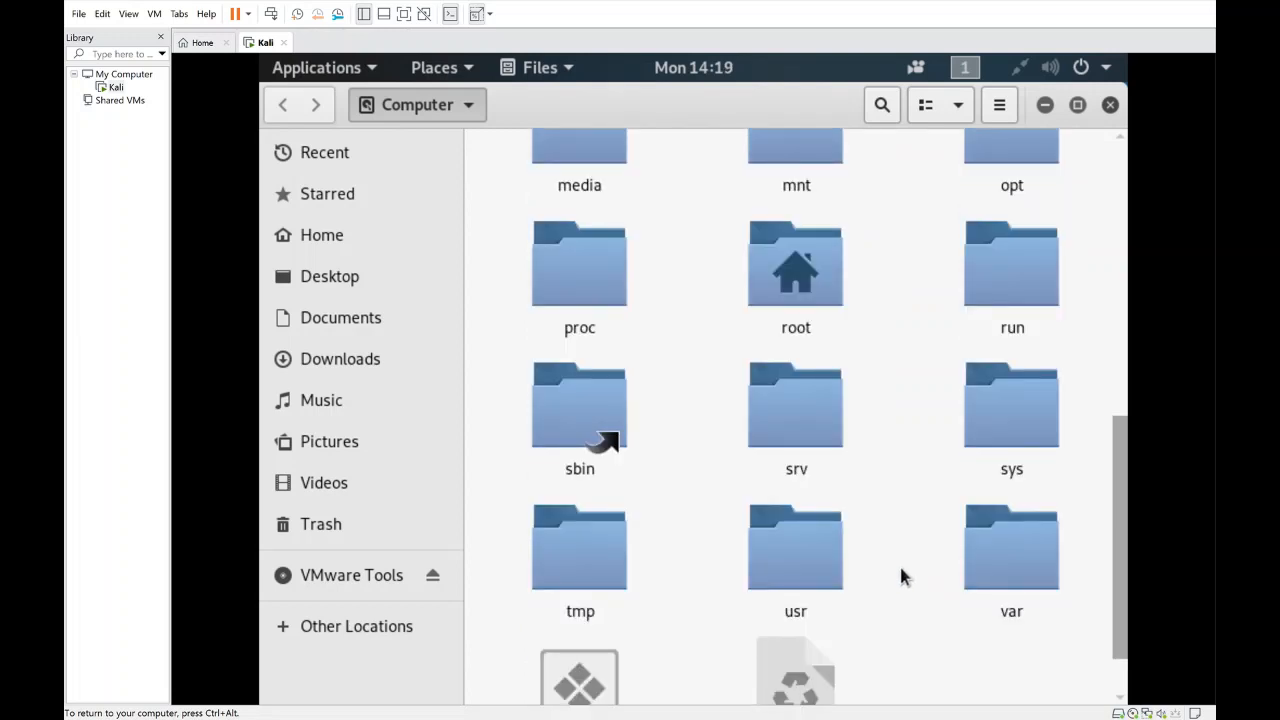
pyautogui.doubleClick(603, 565)
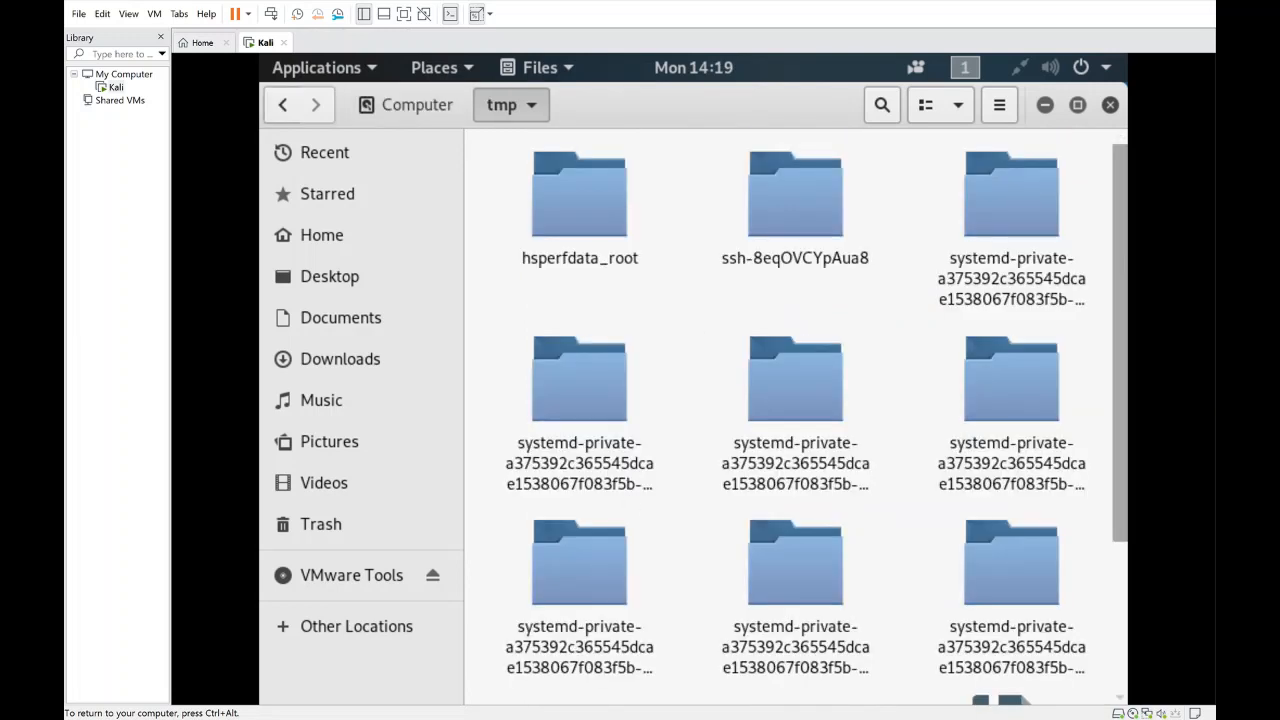
# Step: Extract VMwareTools-10.3.2-9925305.tar.gz in place within /tmp and select the extracted VMwareTools-10.3.2-9925305 folder
pyautogui.scroll(-3, 697, 357)
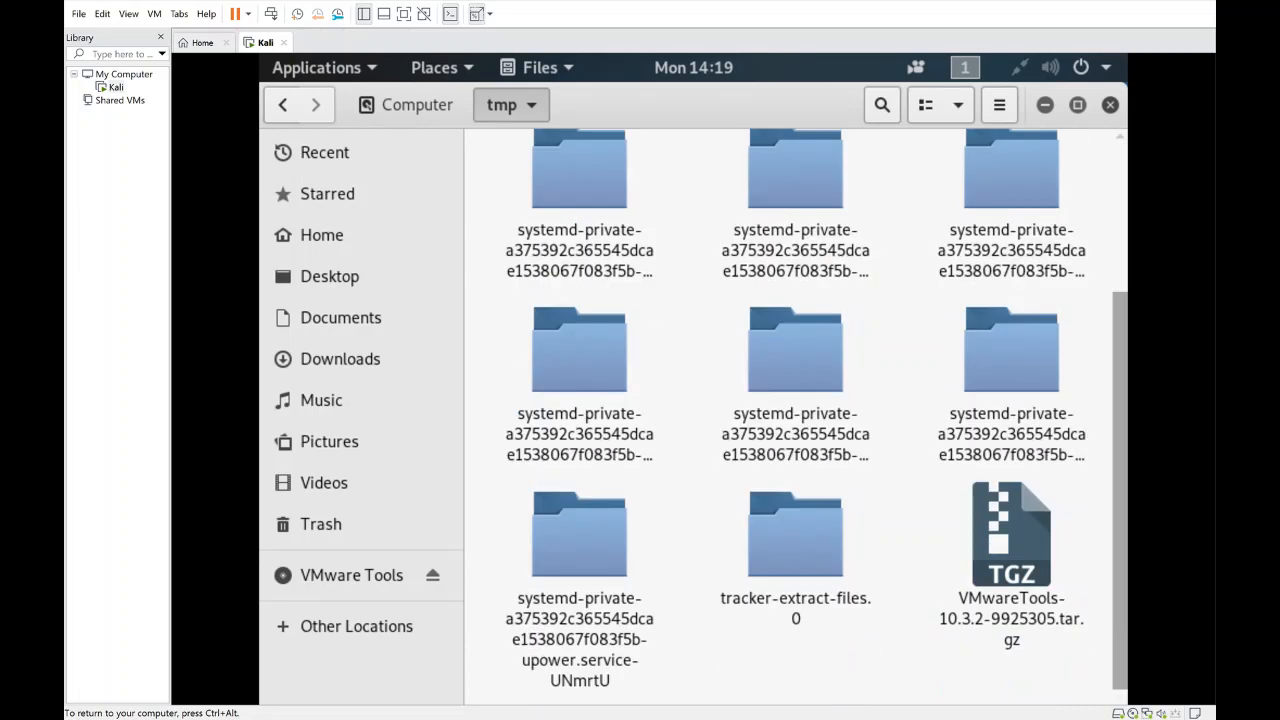
pyautogui.click(993, 529)
pyautogui.rightClick(993, 529)
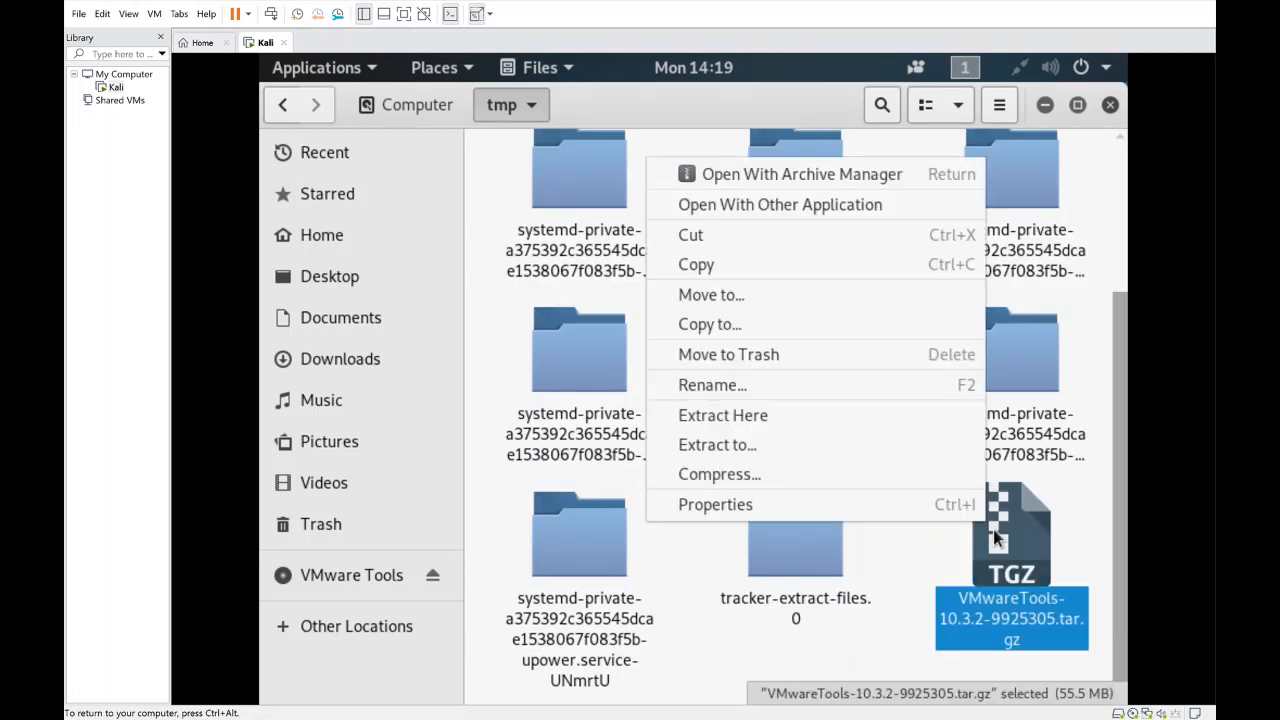
pyautogui.click(823, 430)
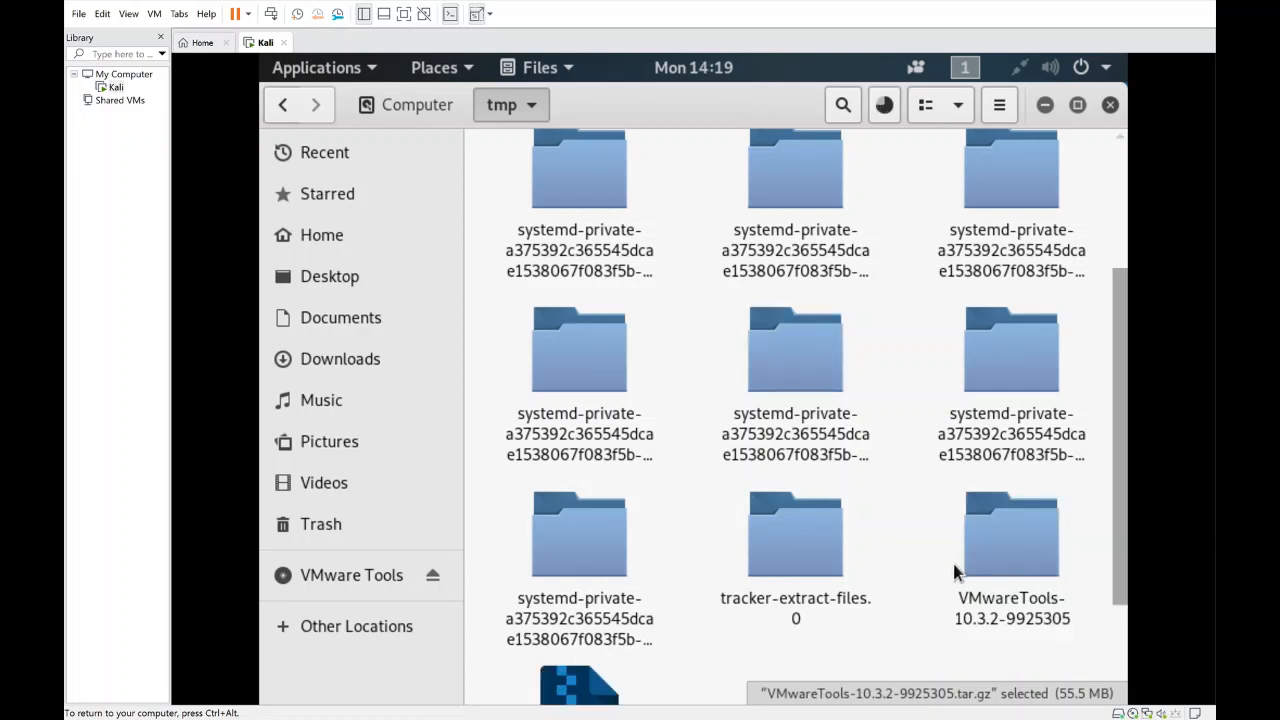
pyautogui.click(1025, 562)
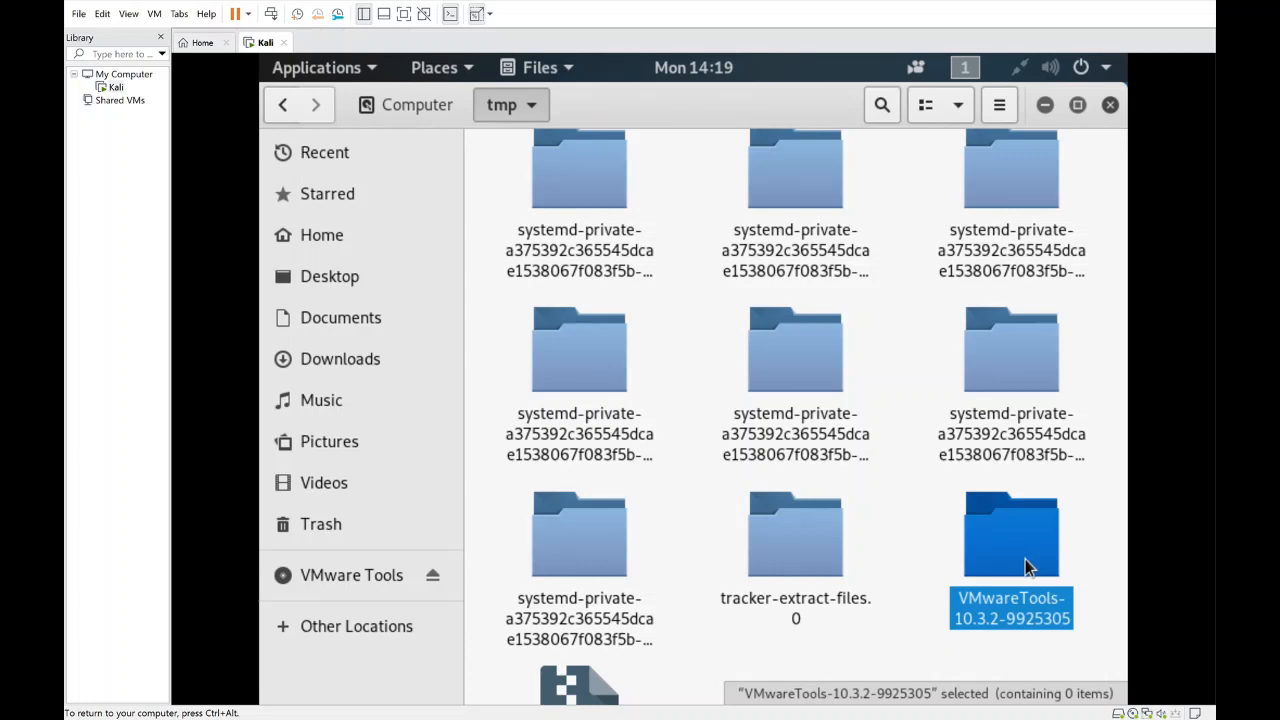
# Step: Switch back to the terminal and clear its output with "clear"
pyautogui.press('super')
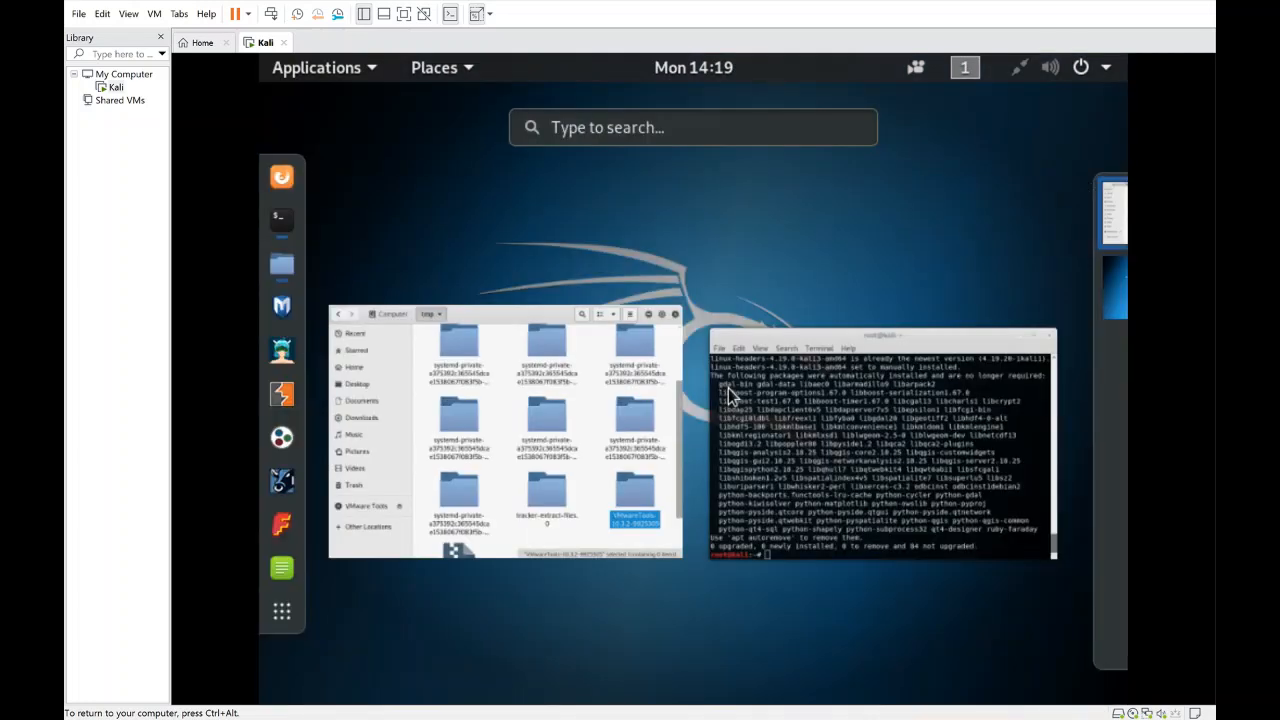
pyautogui.click(832, 444)
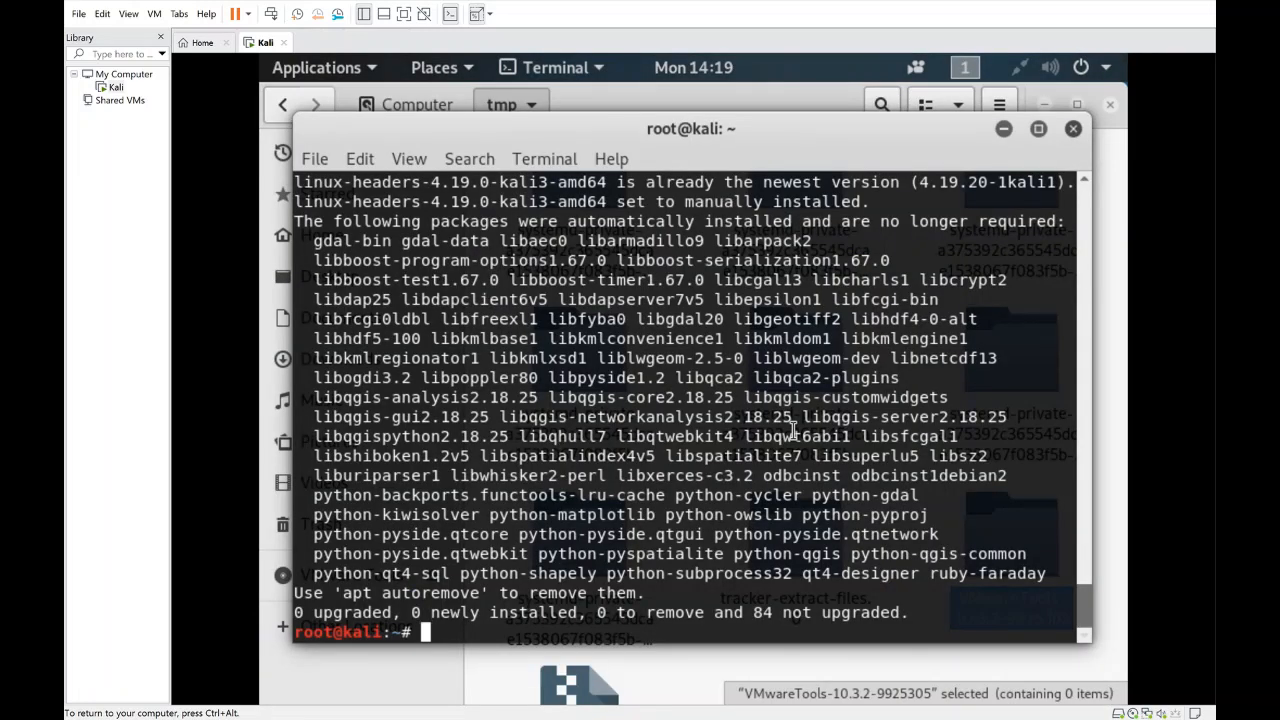
pyautogui.write('cls')
pyautogui.press('Return')
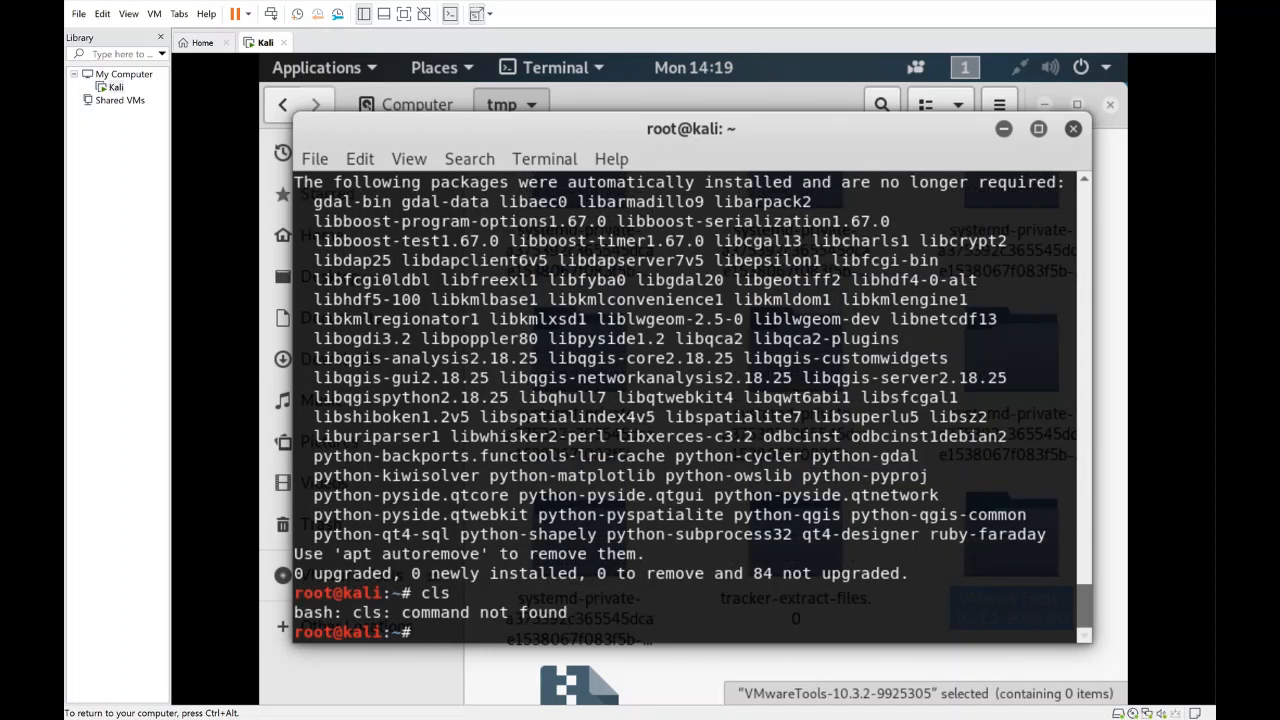
pyautogui.write('clear')
pyautogui.press('Return')
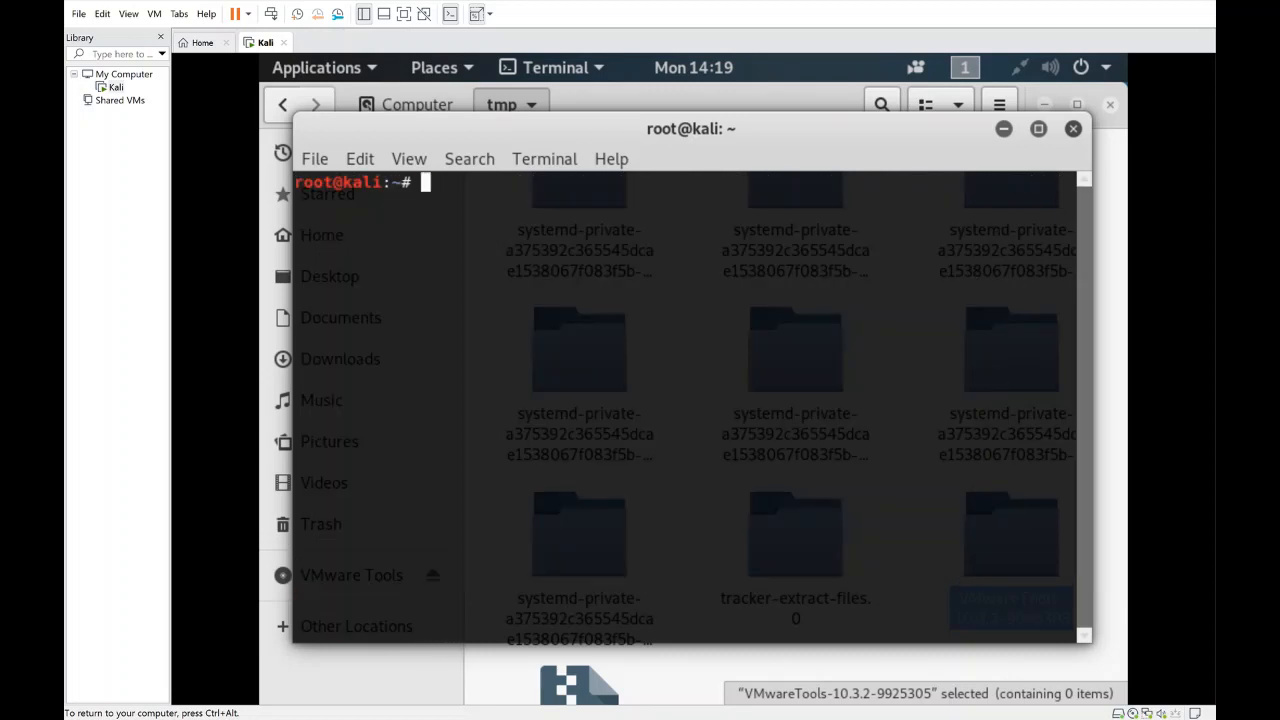
# Step: Change the terminal's working directory to /tmp/ and list its contents with "ls"
pyautogui.write('cd /tmp/vmwar')
pyautogui.press('BackSpace')
pyautogui.press('BackSpace')
pyautogui.press('BackSpace')
pyautogui.press('BackSpace')
pyautogui.press('BackSpace')
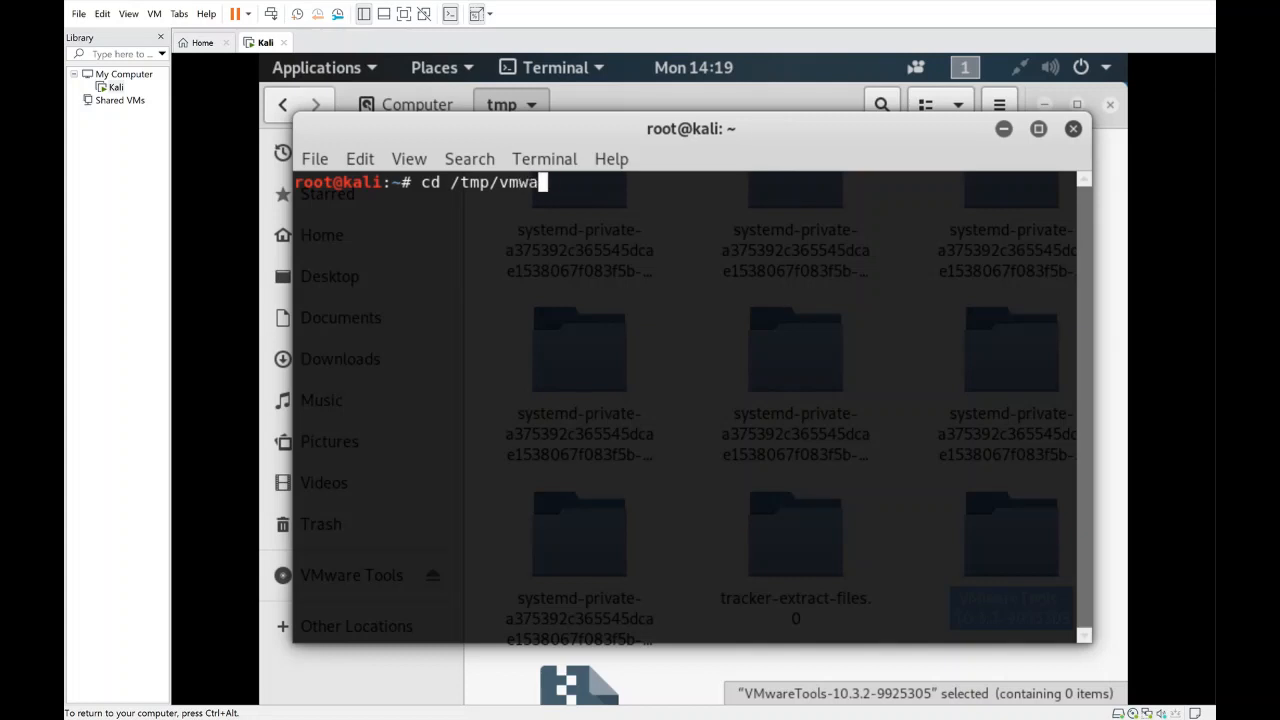
pyautogui.press('Return')
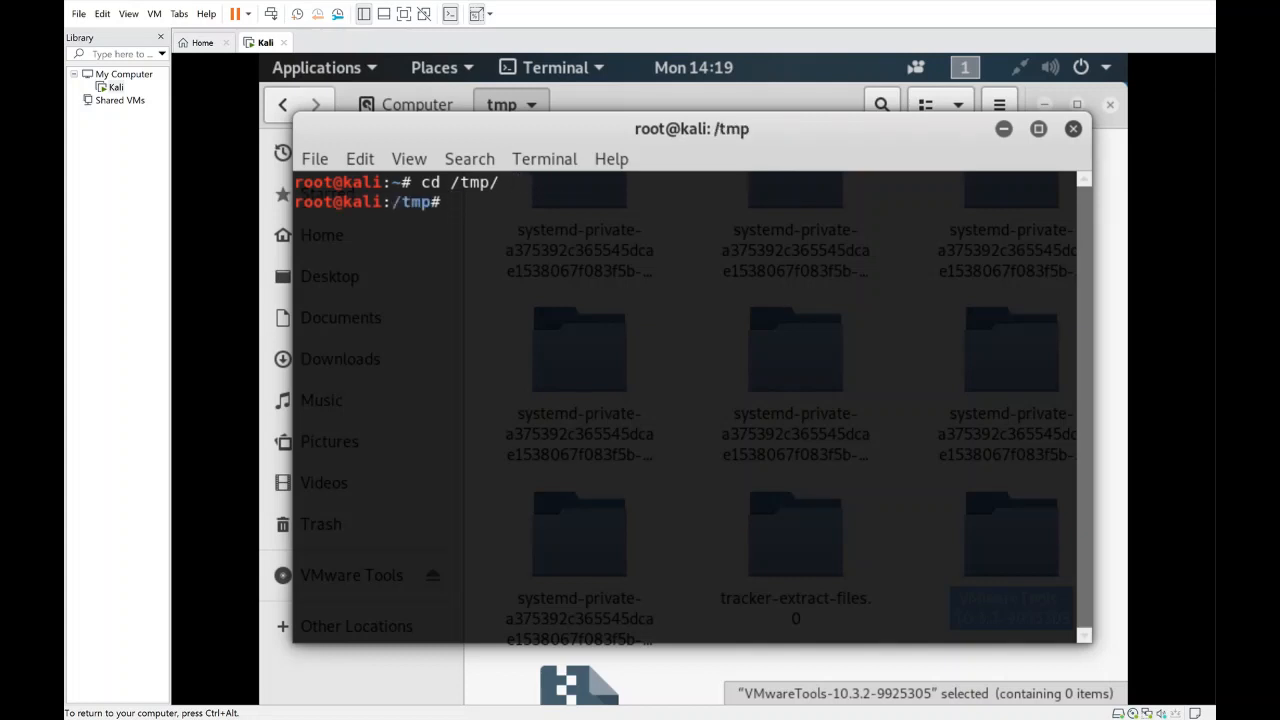
pyautogui.write('ls')
pyautogui.press('Return')
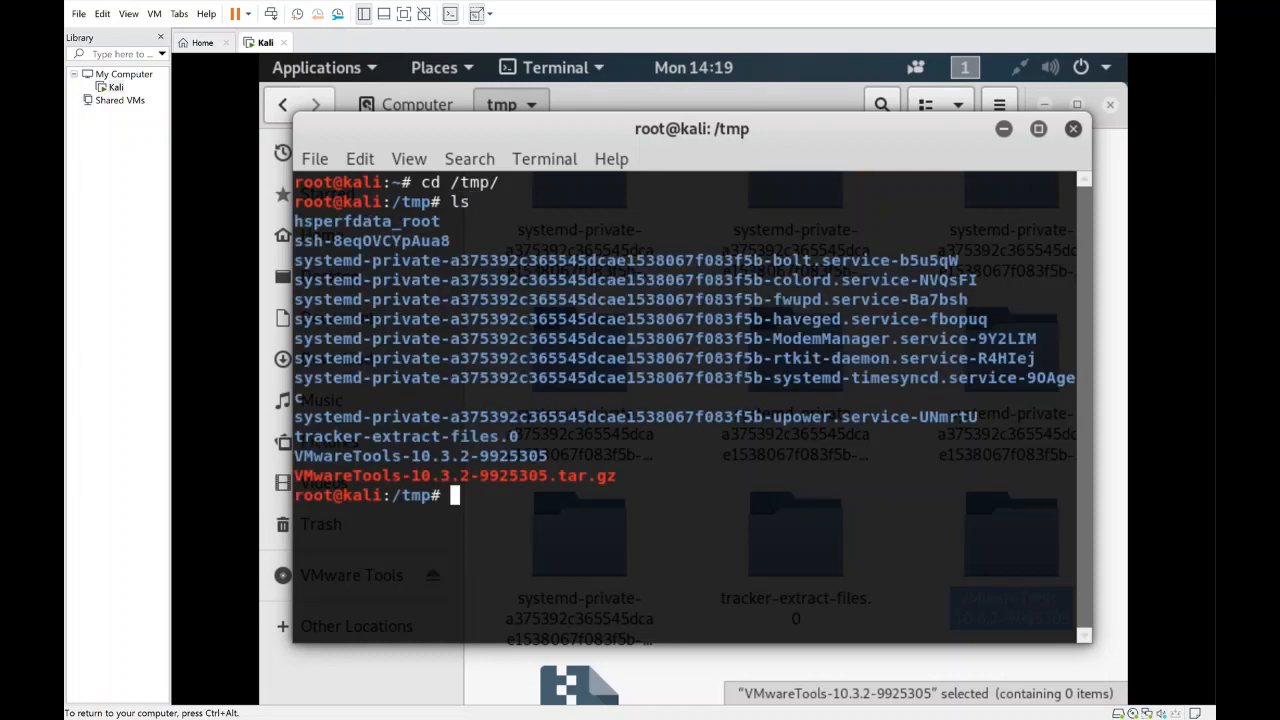
# Step: Change into the VMwareTools-10.3.2-9925305/ directory inside /tmp
pyautogui.write('cd Vm')
pyautogui.press('BackSpace')
pyautogui.press('BackSpace')
pyautogui.write('VM')
pyautogui.press('Tab')
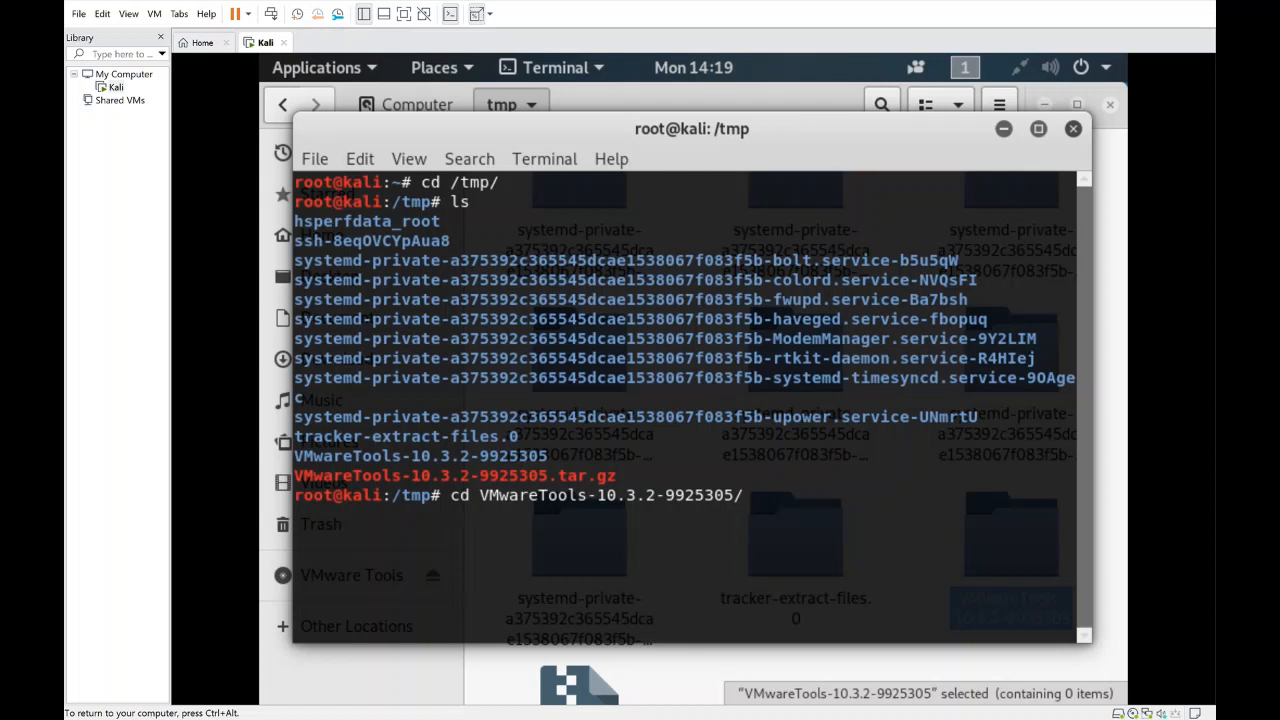
pyautogui.press('Return')
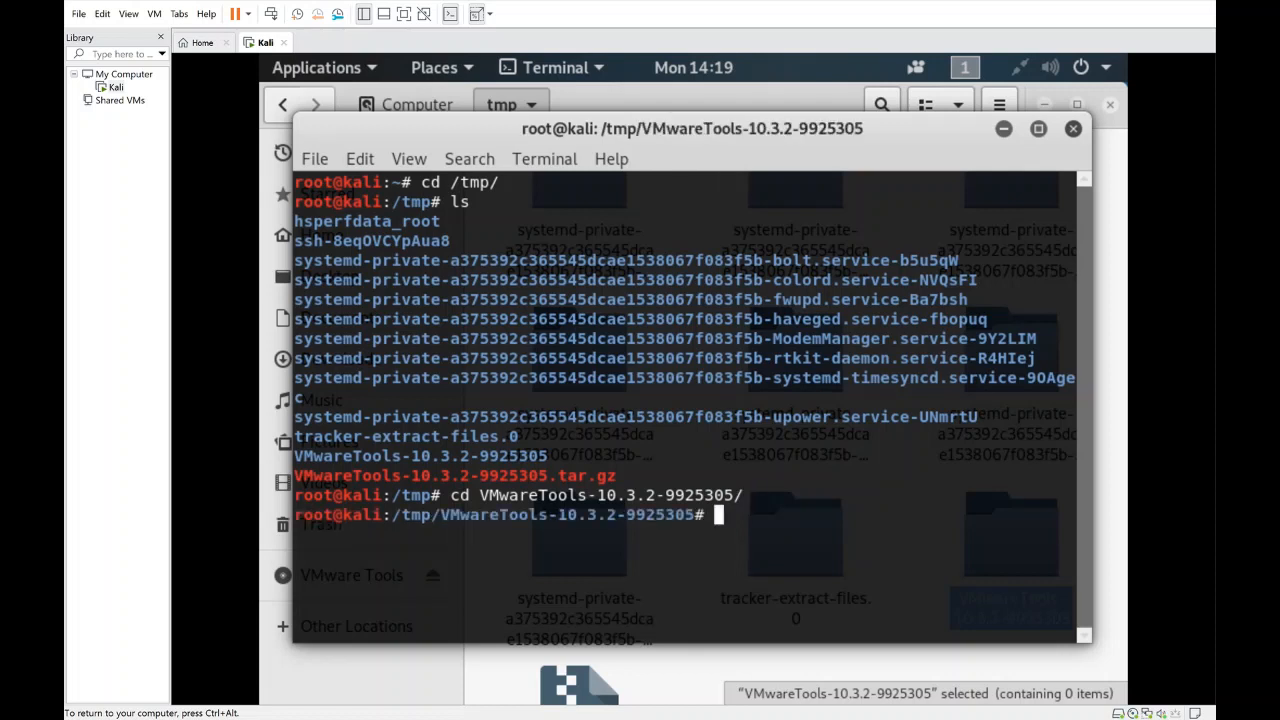
# Step: List the contents of VMwareTools-10.3.2-9925305 with "ls" and change into its vmware-tools-distrib/ subdirectory
pyautogui.write('ls')
pyautogui.press('Return')
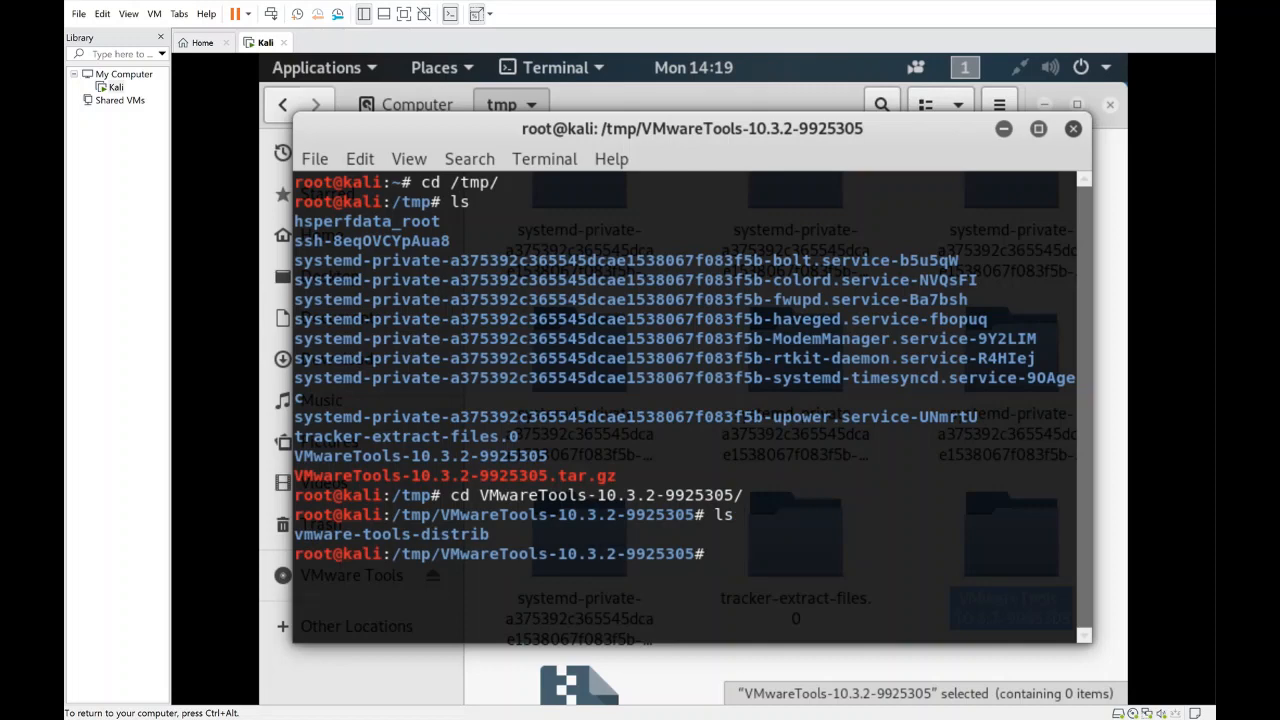
pyautogui.write('cd vm')
pyautogui.press('Tab')
pyautogui.press('Return')
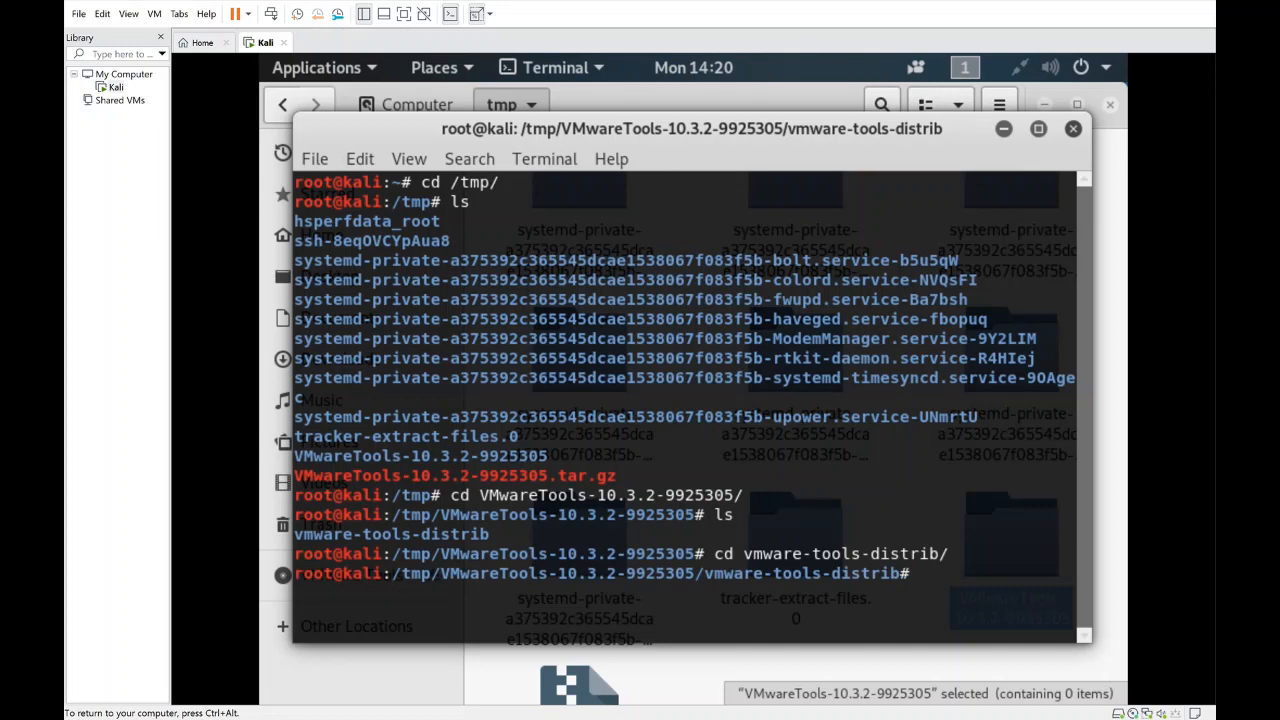
# Step: List the files in vmware-tools-distrib with "ls" and clear the terminal output with "clear"
pyautogui.write('ls')
pyautogui.press('Return')
pyautogui.write('clear')
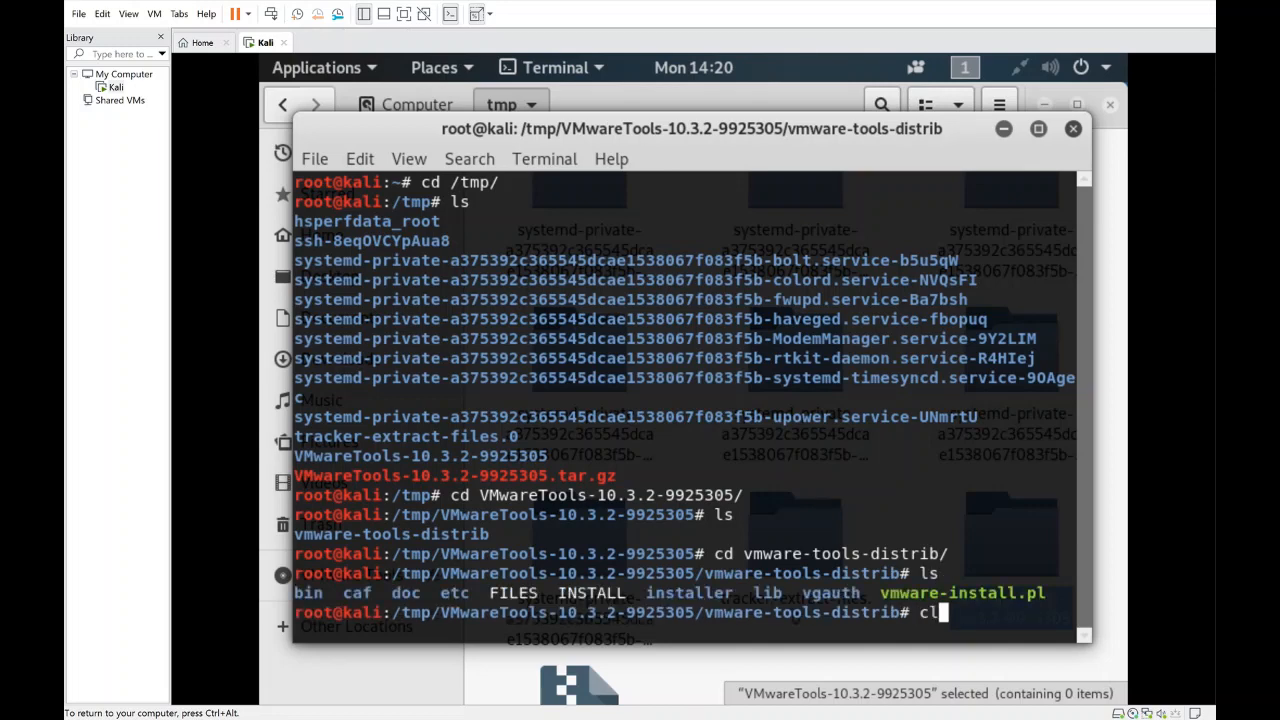
pyautogui.press('Return')
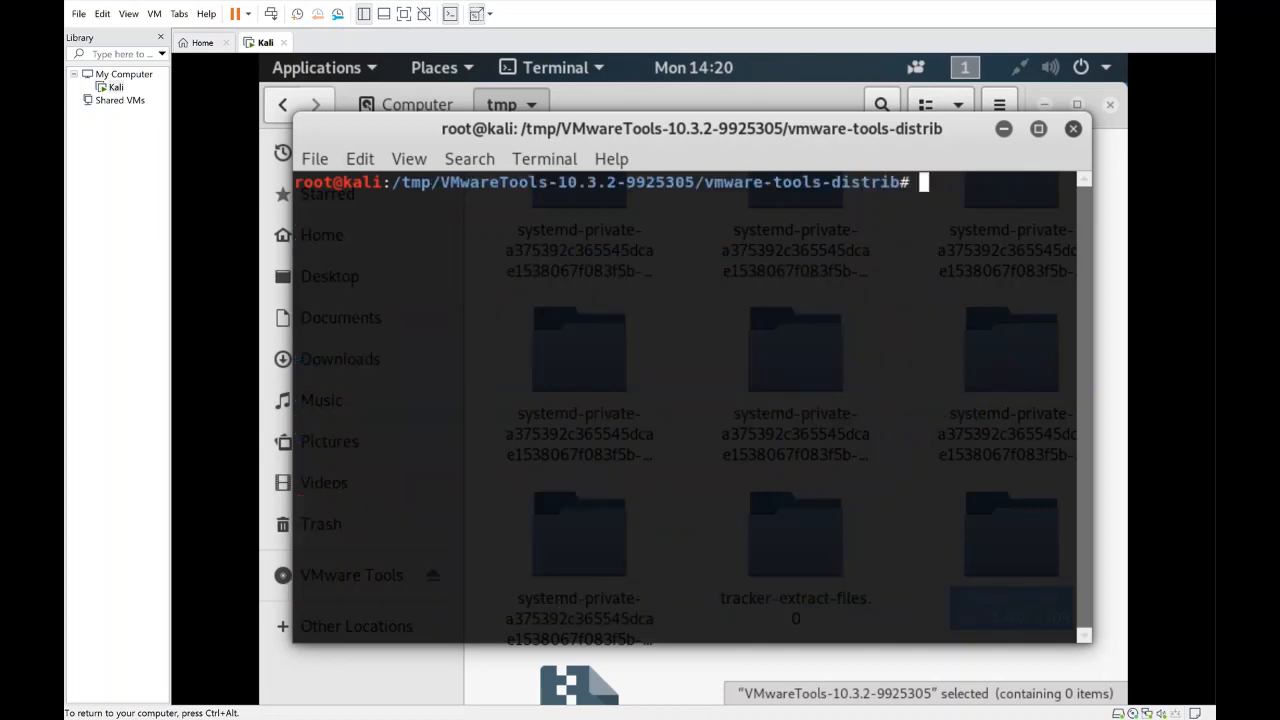
# Step: Run the VMware Tools installer with default answers using "./vmware-install.pl -d"
pyautogui.write('.')
pyautogui.write('/vmware-')
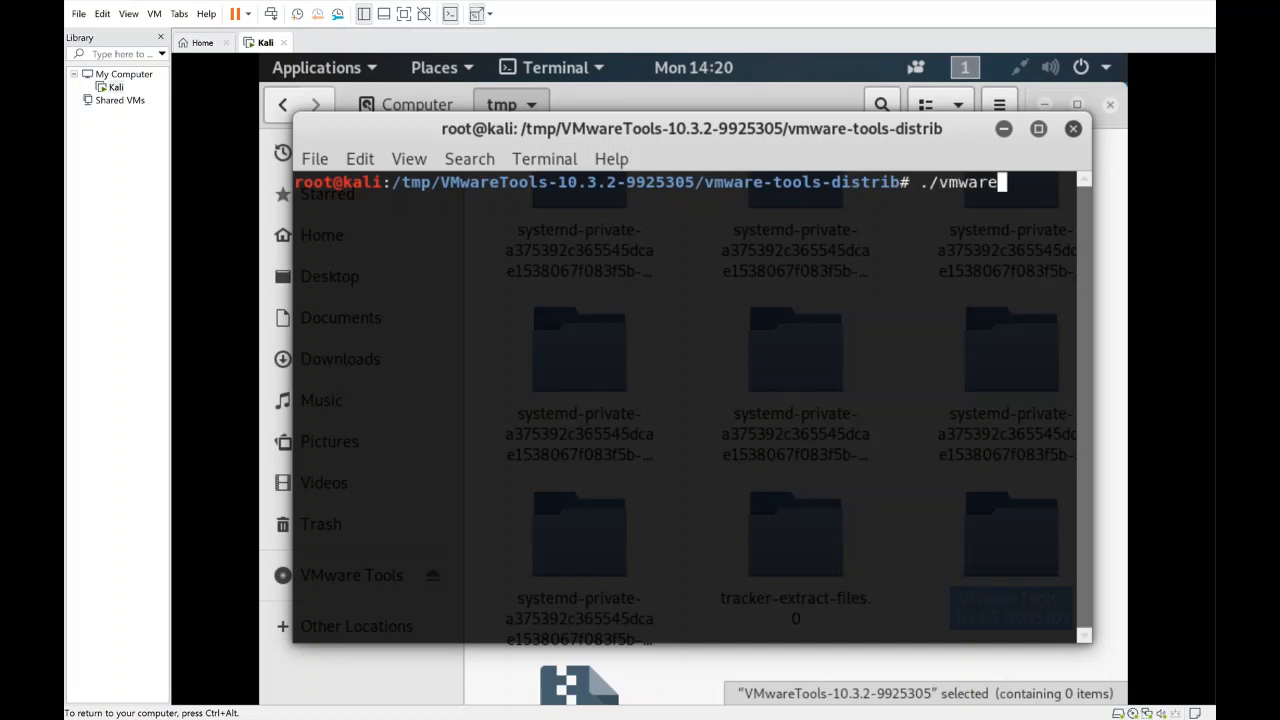
pyautogui.write('install.pl -d')
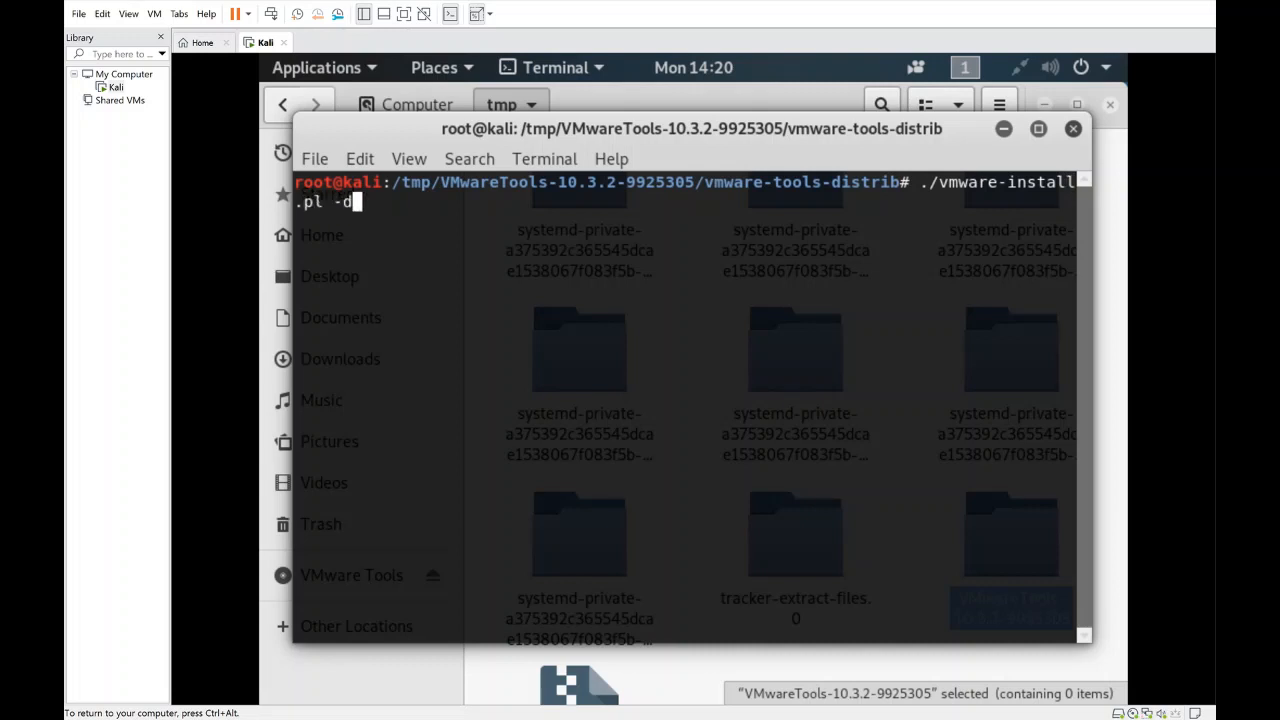
pyautogui.press('Return')
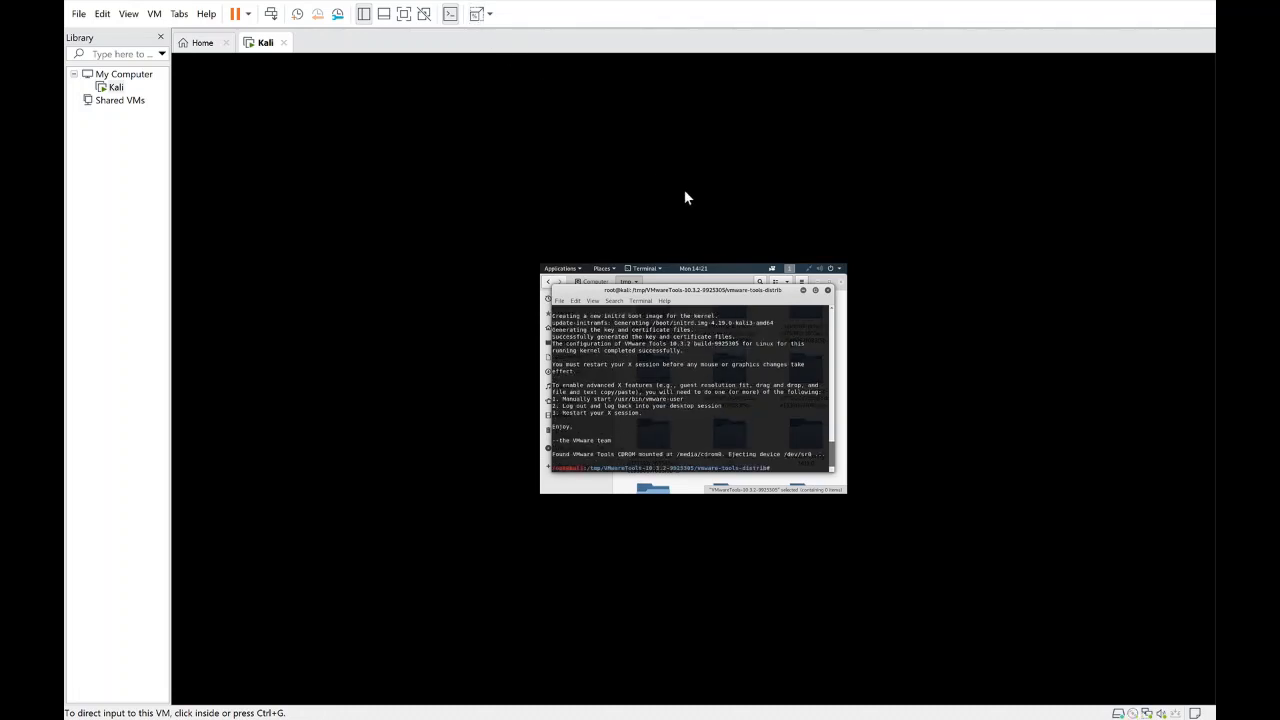
# Step: Release input from the virtual machine and stretch the Kali display to fill the available viewing area
pyautogui.click(757, 543)
pyautogui.hotkey('ctrl', 'alt')
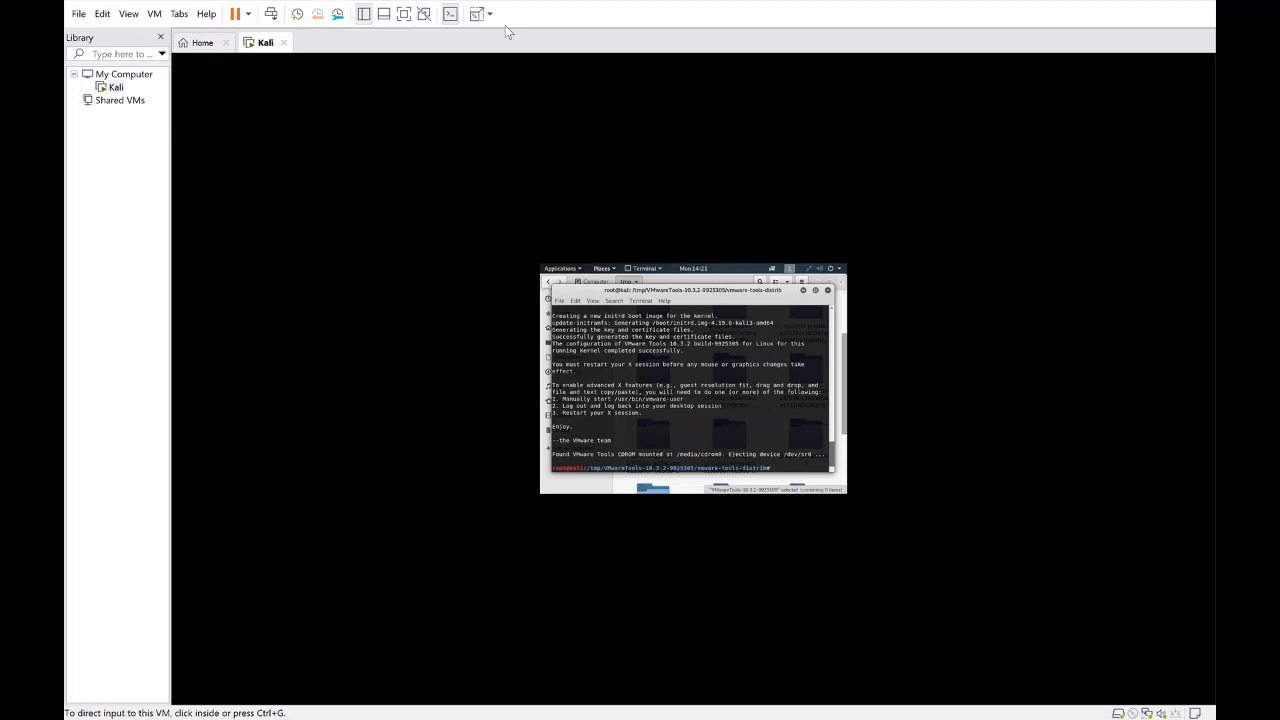
pyautogui.click(478, 15)
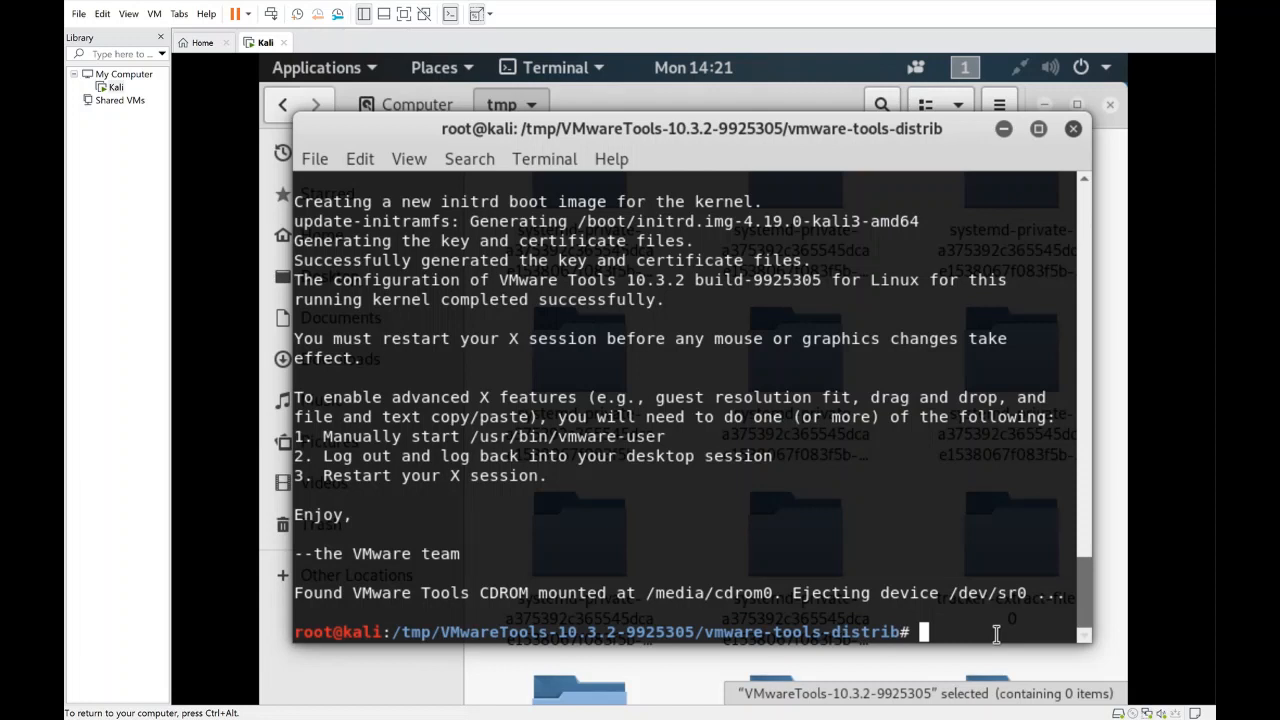
# Step: Restart Kali from the terminal with "reboot" and sign in as root with the account password
pyautogui.write('reboot')
pyautogui.press('Return')
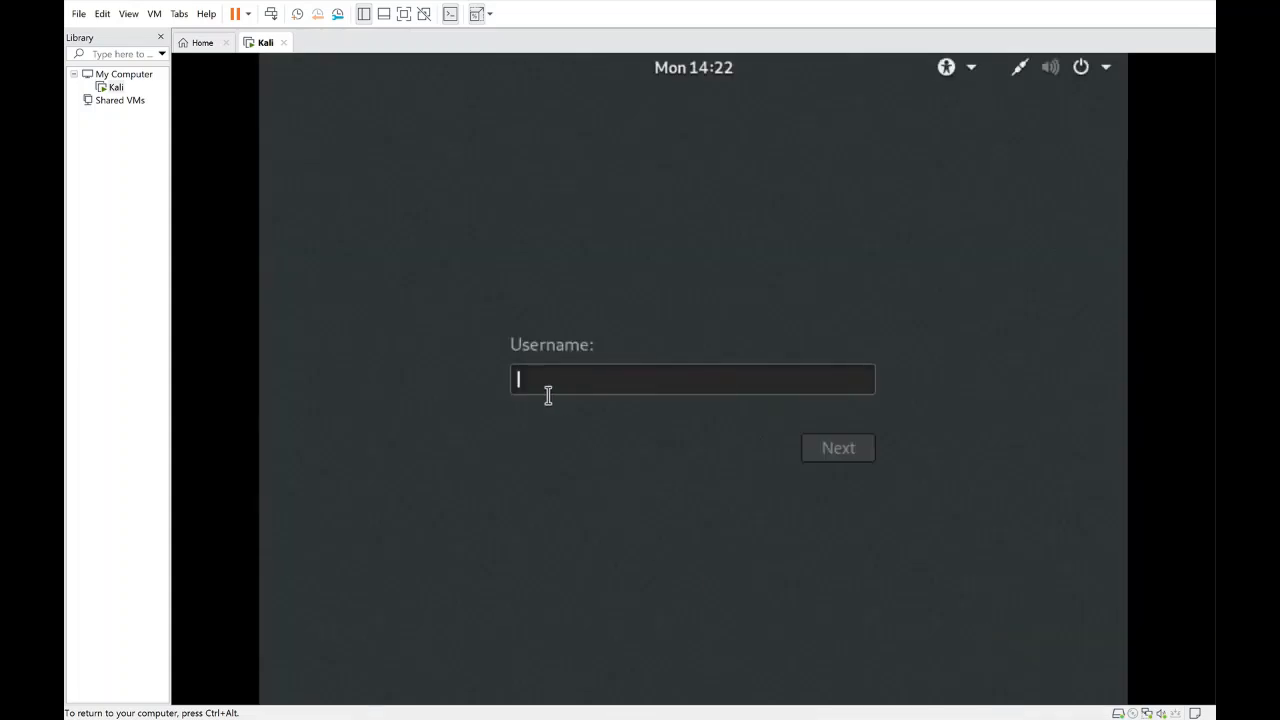
pyautogui.write('root')
pyautogui.press('Return')
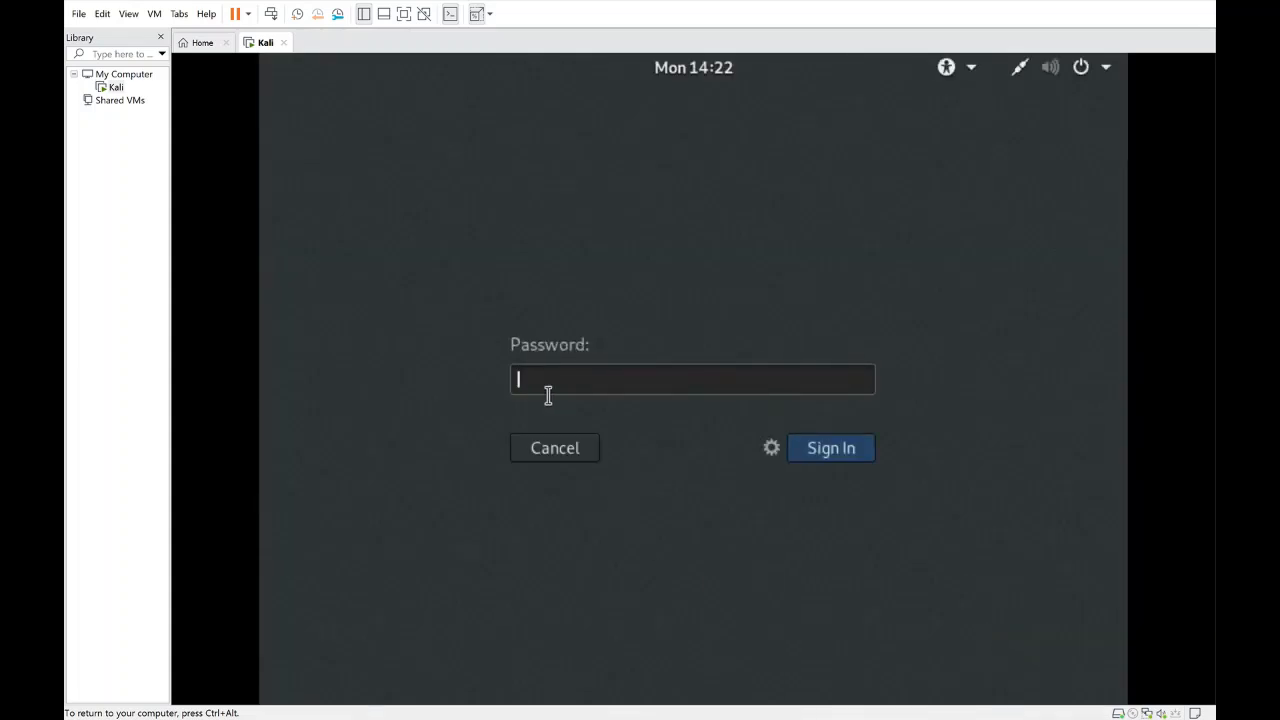
pyautogui.write('•••••••••••')
pyautogui.press('Return')
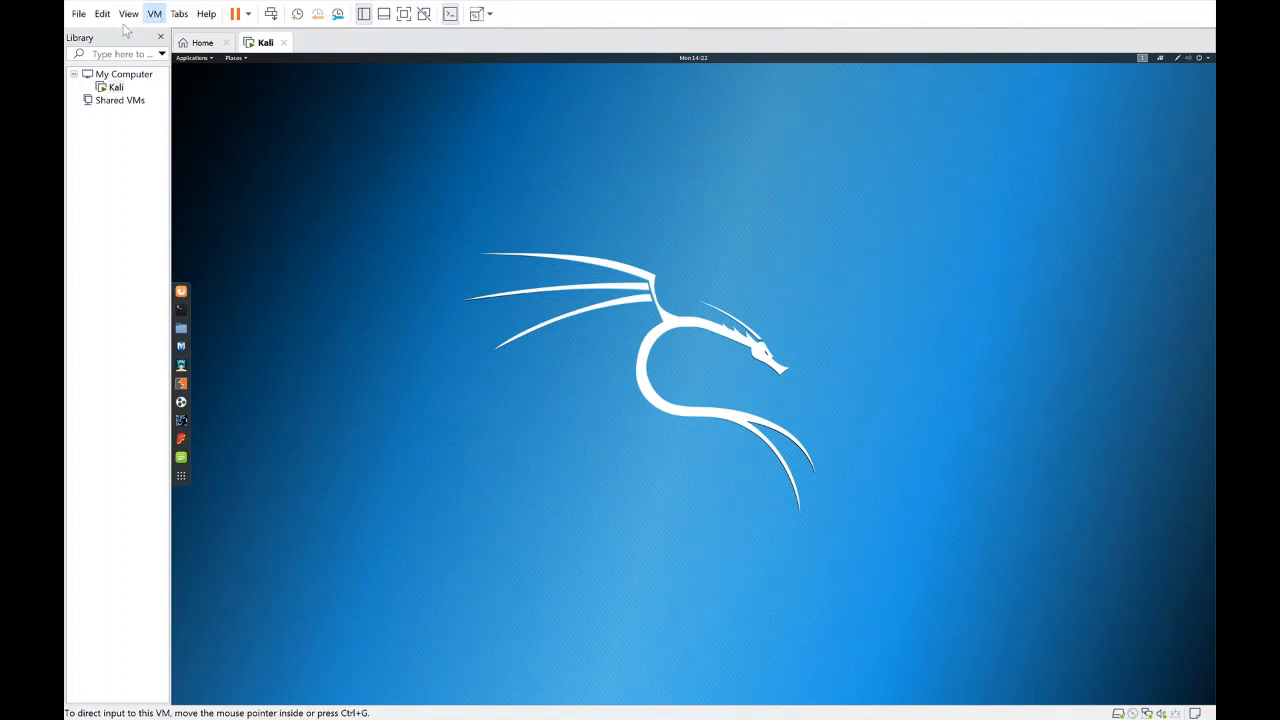
# Step: Check the Kali desktop in full-screen view and test capturing and releasing mouse input in the virtual machine
pyautogui.click(408, 18)
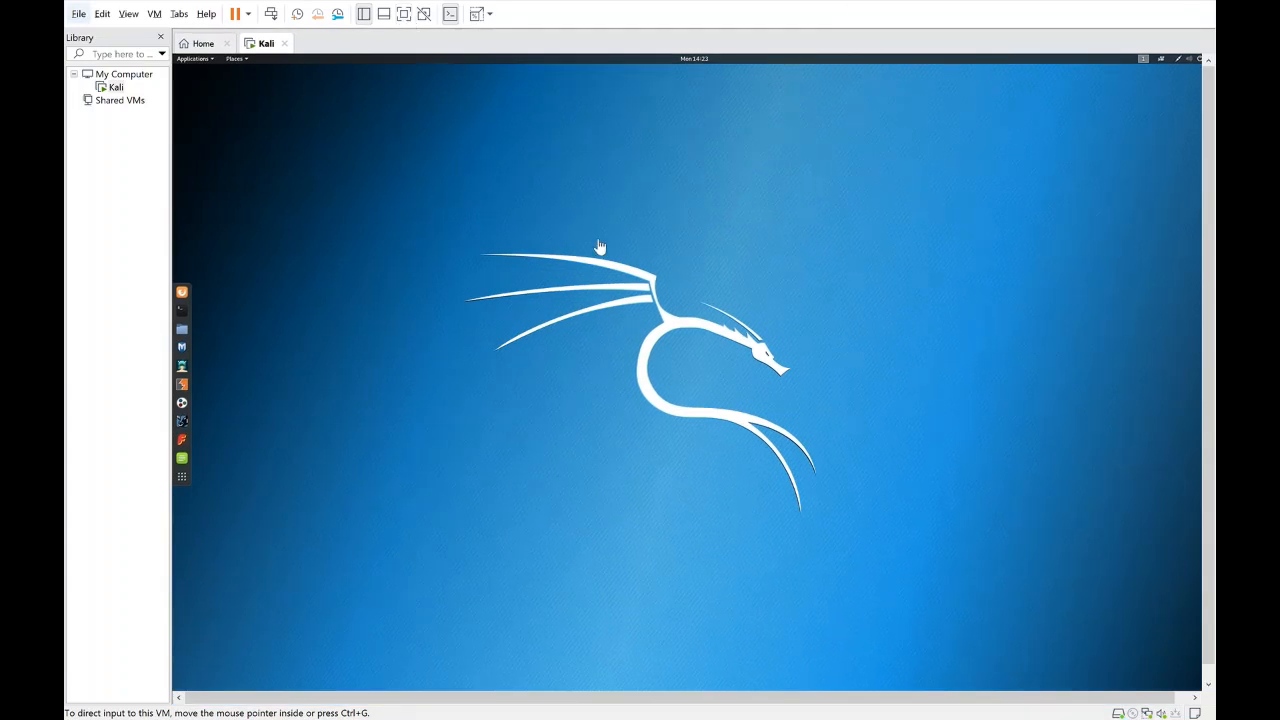
pyautogui.click(639, 280)
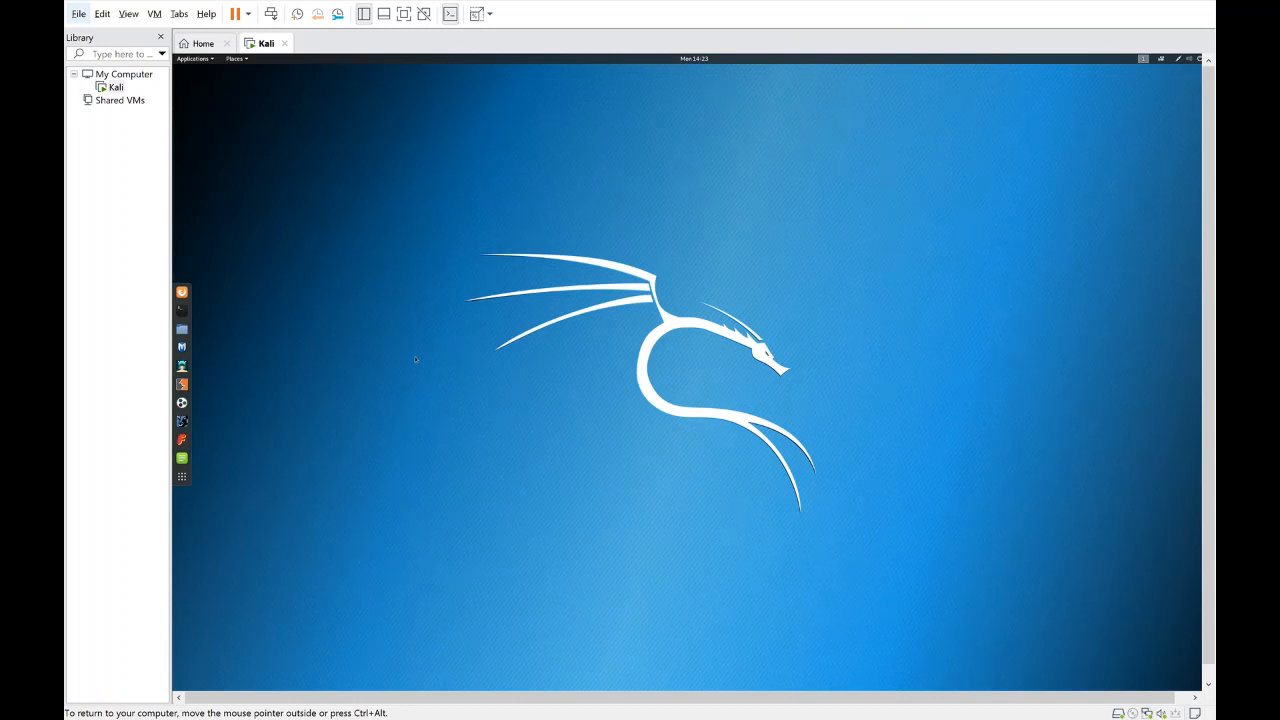
pyautogui.hotkey('ctrl', 'alt')
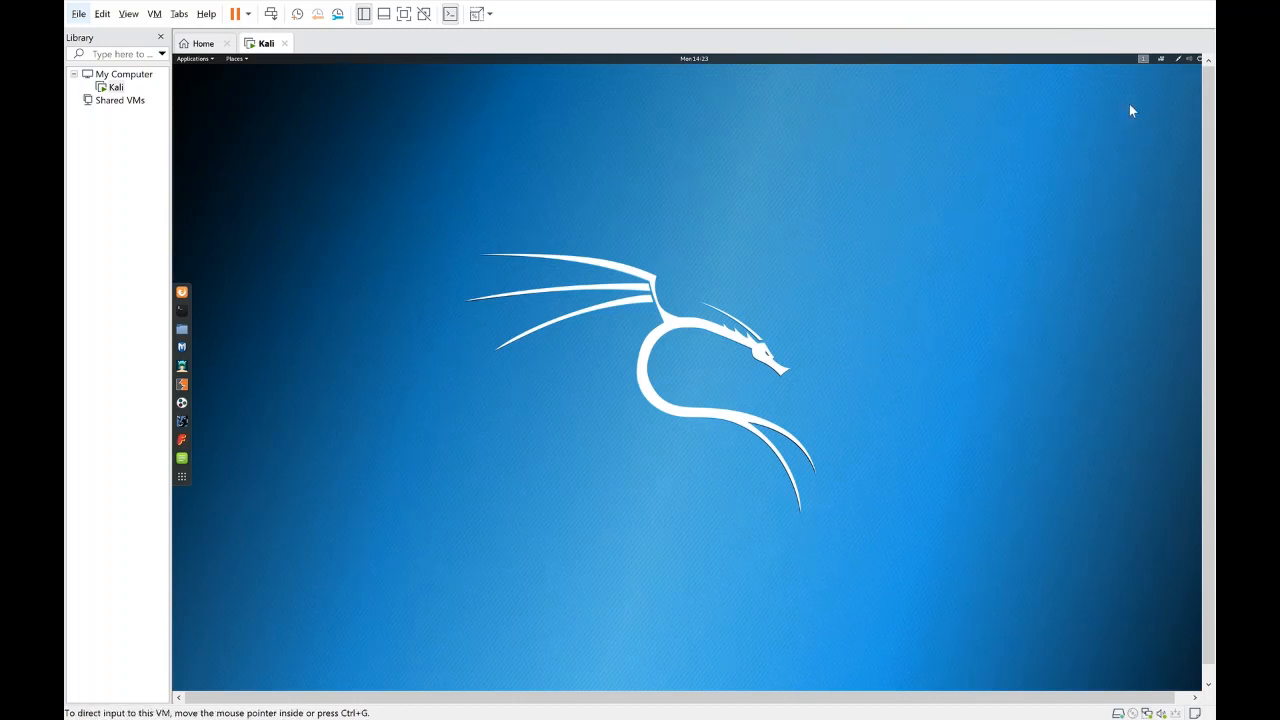